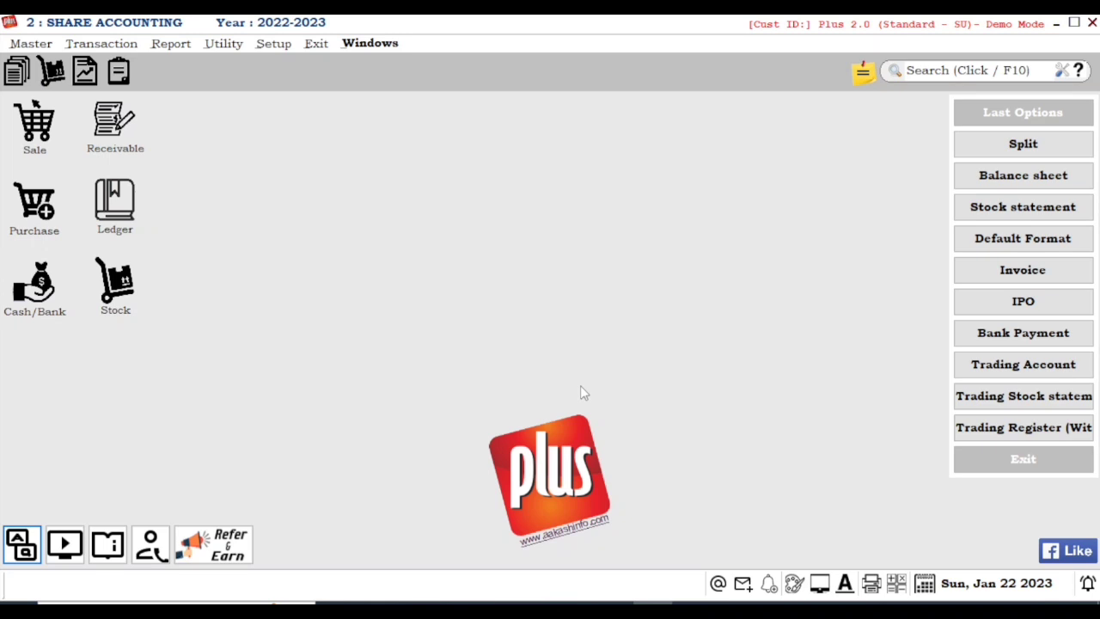
key("alt+t")
key("Up")
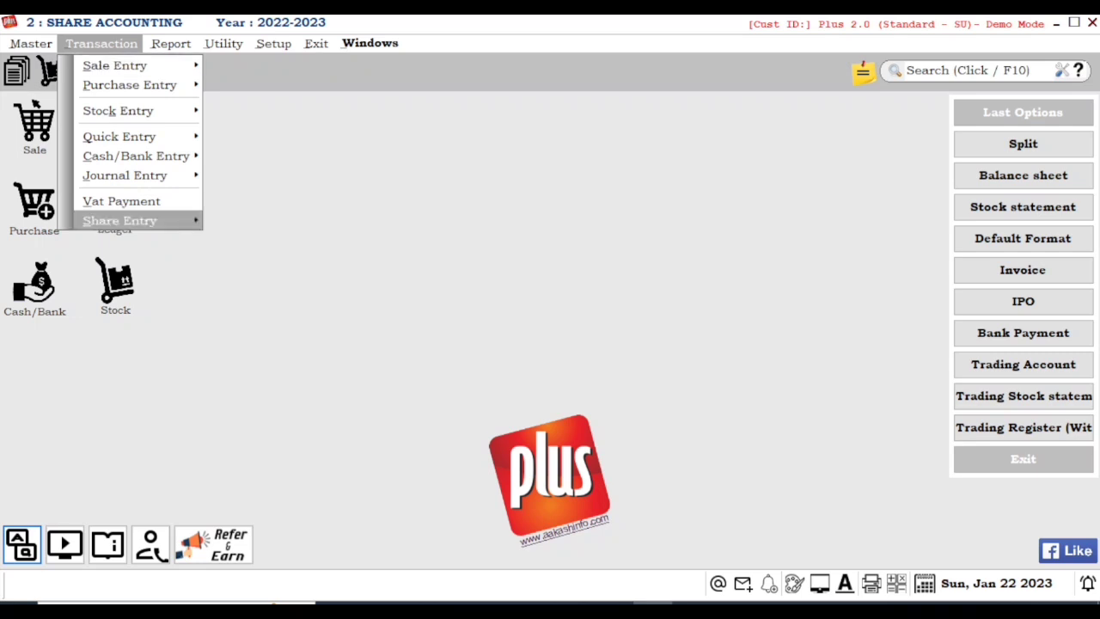
key("Down")
key("Down")
key("Right")
key("Escape")
key("Escape")
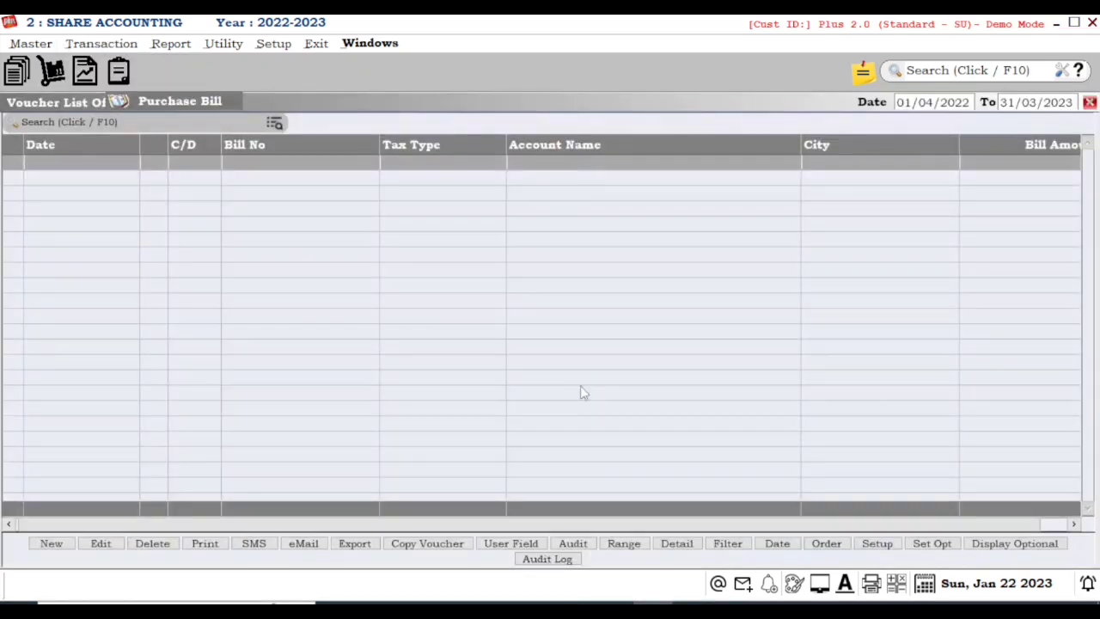
key("Escape")
Step: Start a new share invoice for the ANGEL BROKING party account with invoice type Investment
key("alt+t")
key("Up")
key("Right")
key("Down")
key("Up")
key("Return")
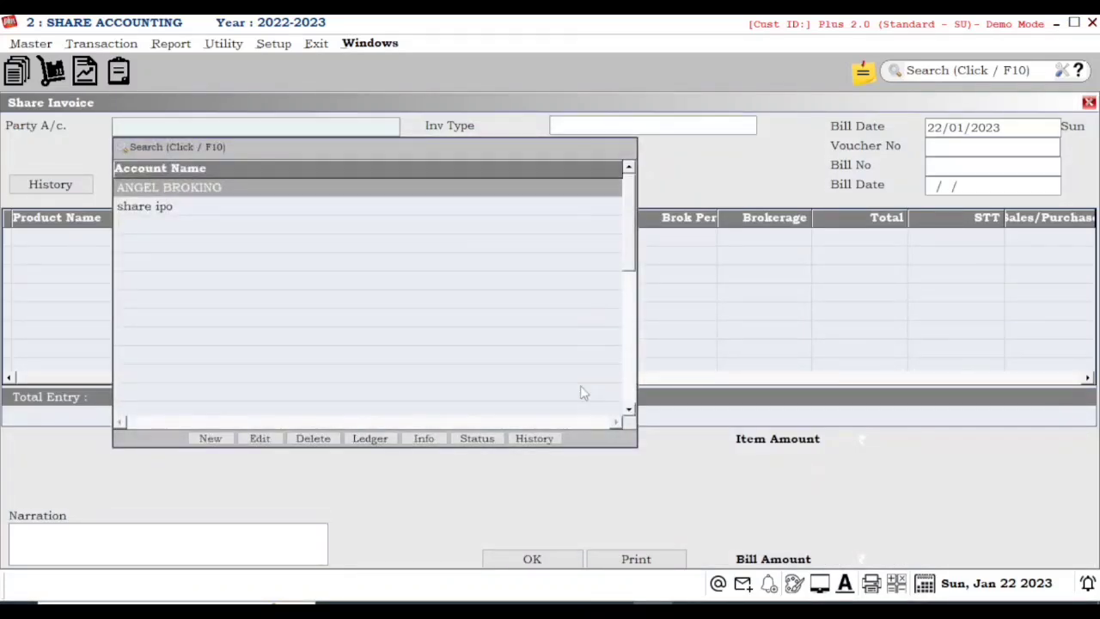
key("Return")
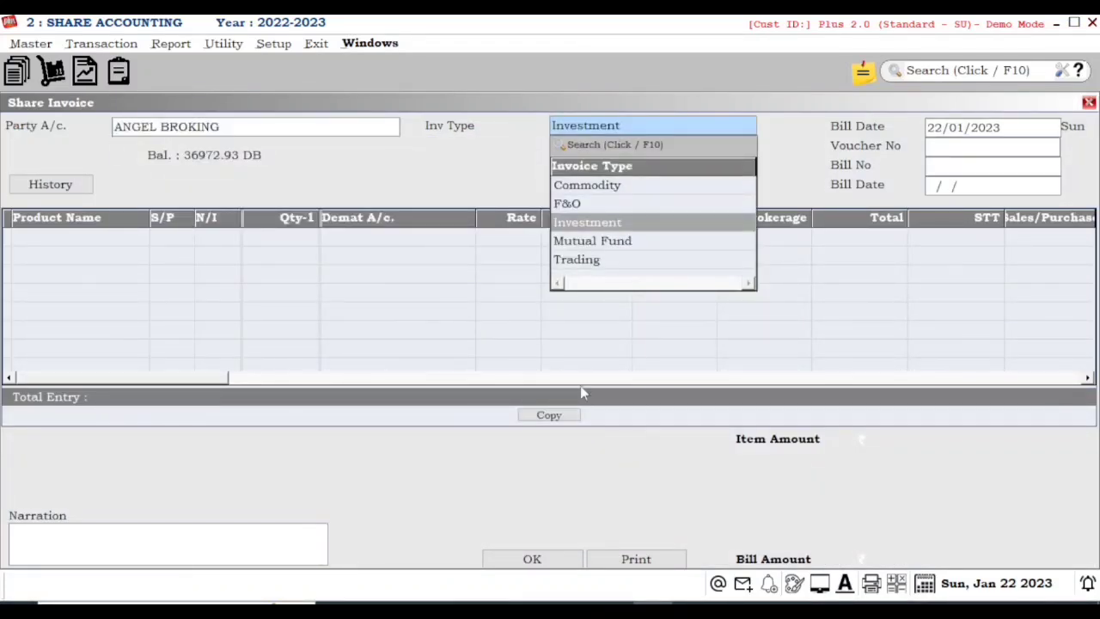
key("Return")
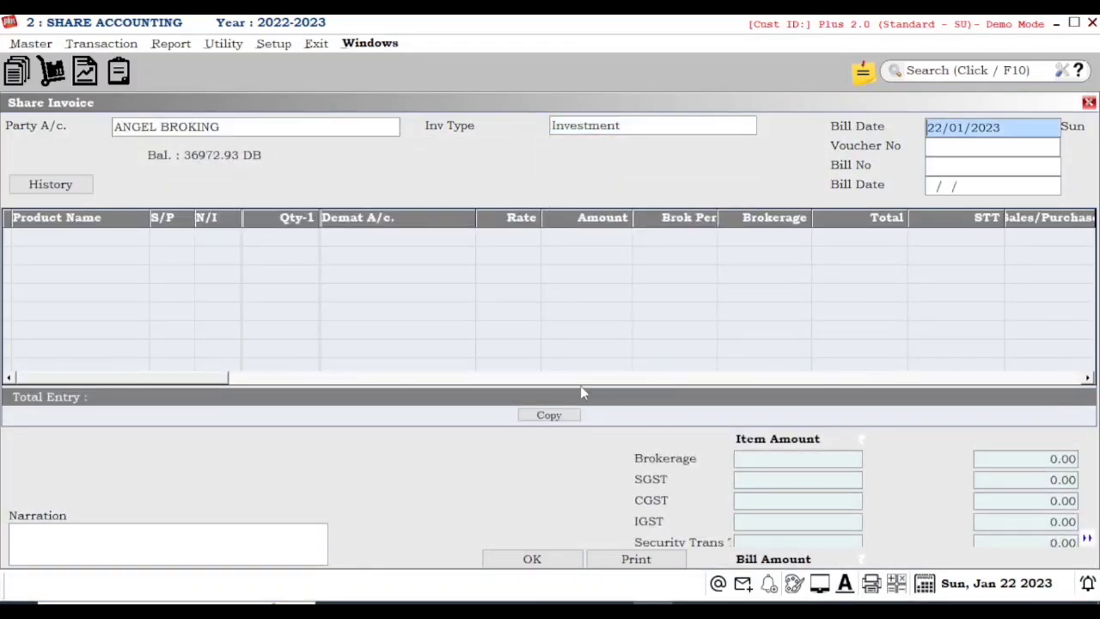
Step: Fill in the invoice header with both bill dates as 01/01/2023, voucher number 123 and bill number 213
type("01")
key("Return")
type("123")
key("Return")
key("Return")
key("Up")
type("213")
key("Return")
key("Return")
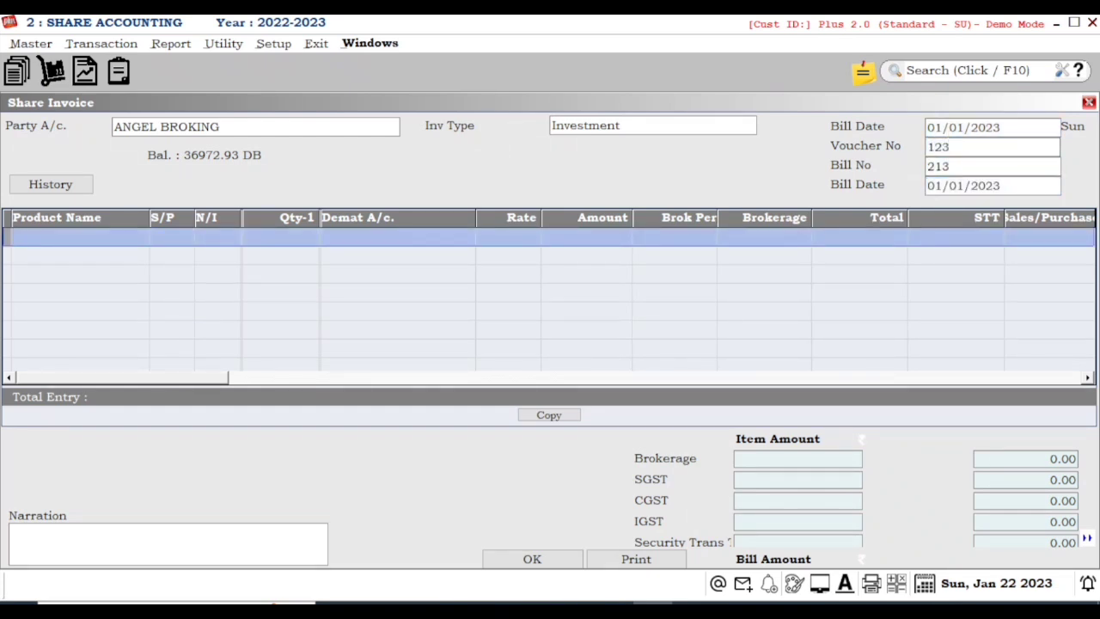
Step: Add a normal purchase line for TATA STEEL with quantity 100 and rate 100
key("Down")
key("Down")
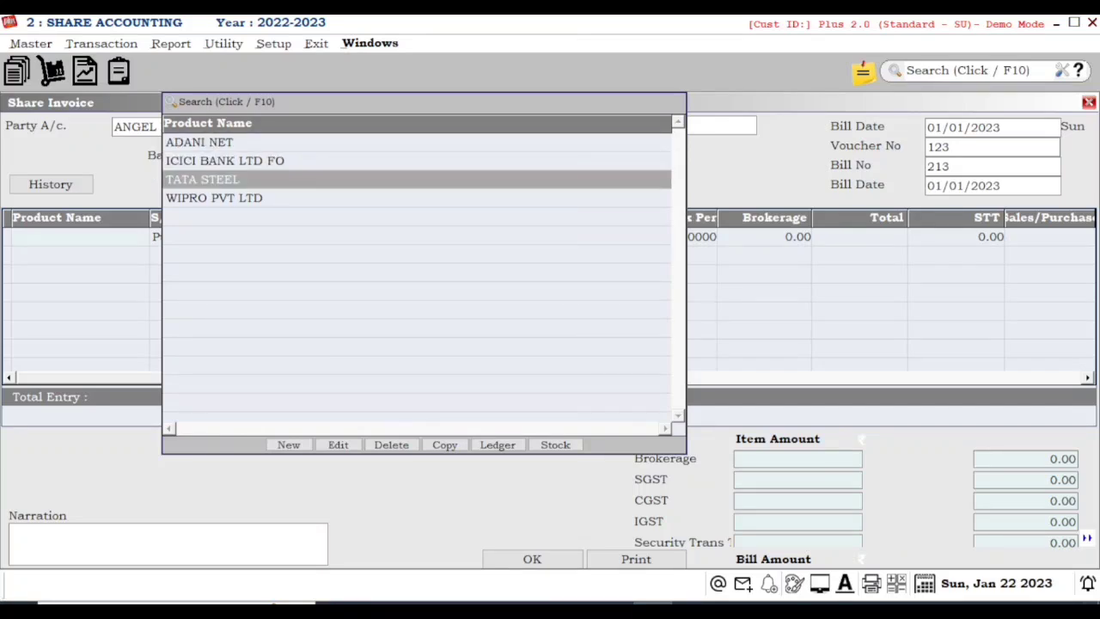
key("Return")
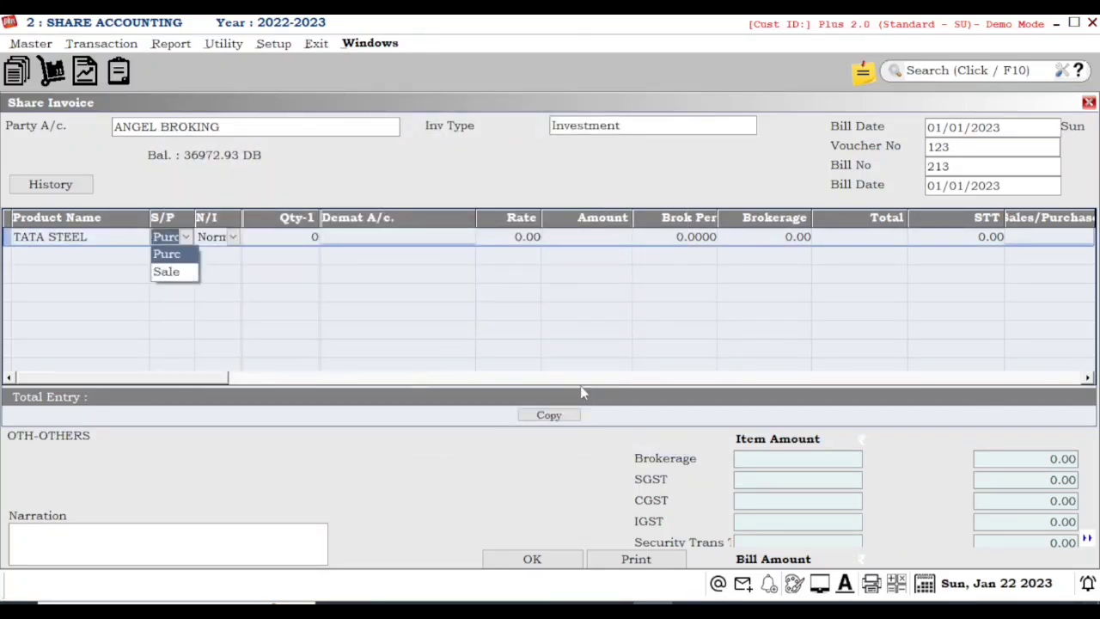
key("Return")
key("Return")
type("100")
key("Return")
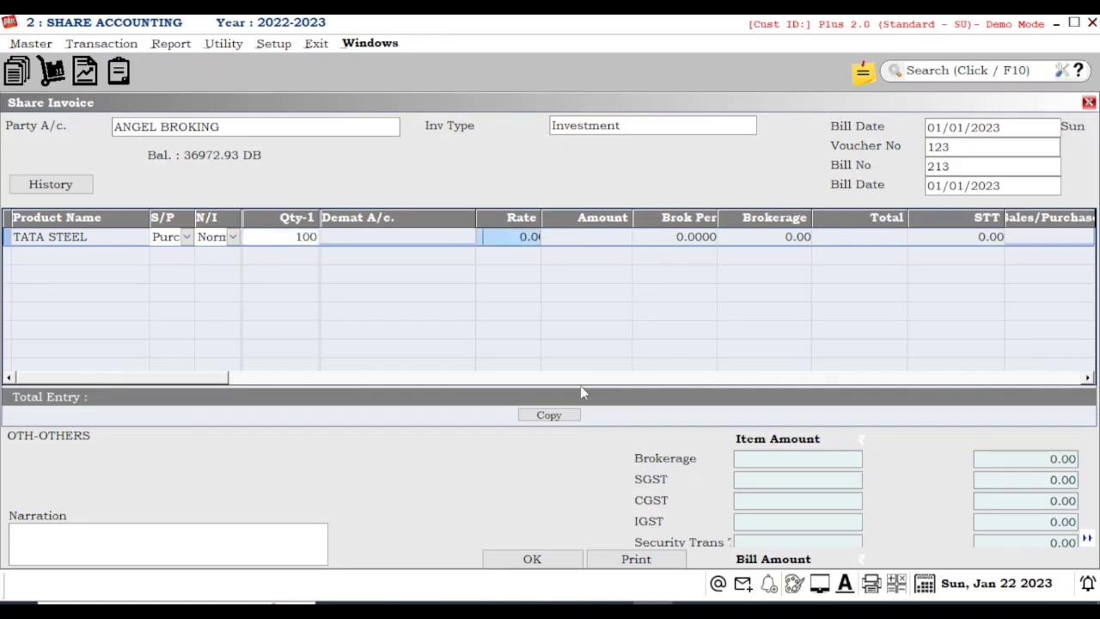
type("100")
key("Return")
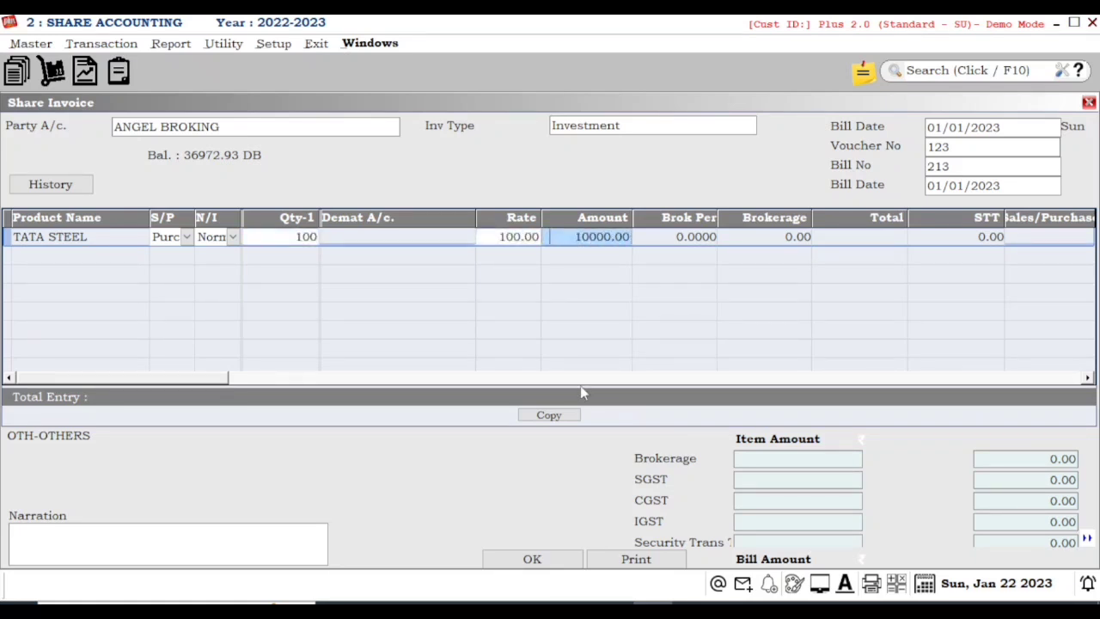
Step: Accept the amount of the TATA STEEL line and set its brokerage to 20
key("Return")
key("Return")
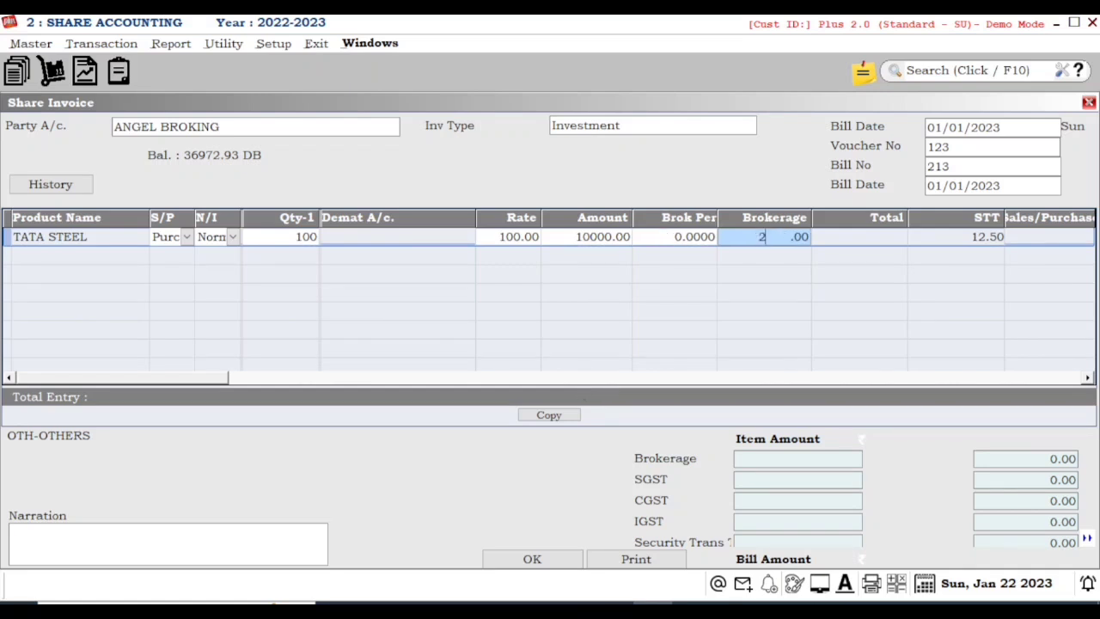
type("20")
key("Return")
key("Return")
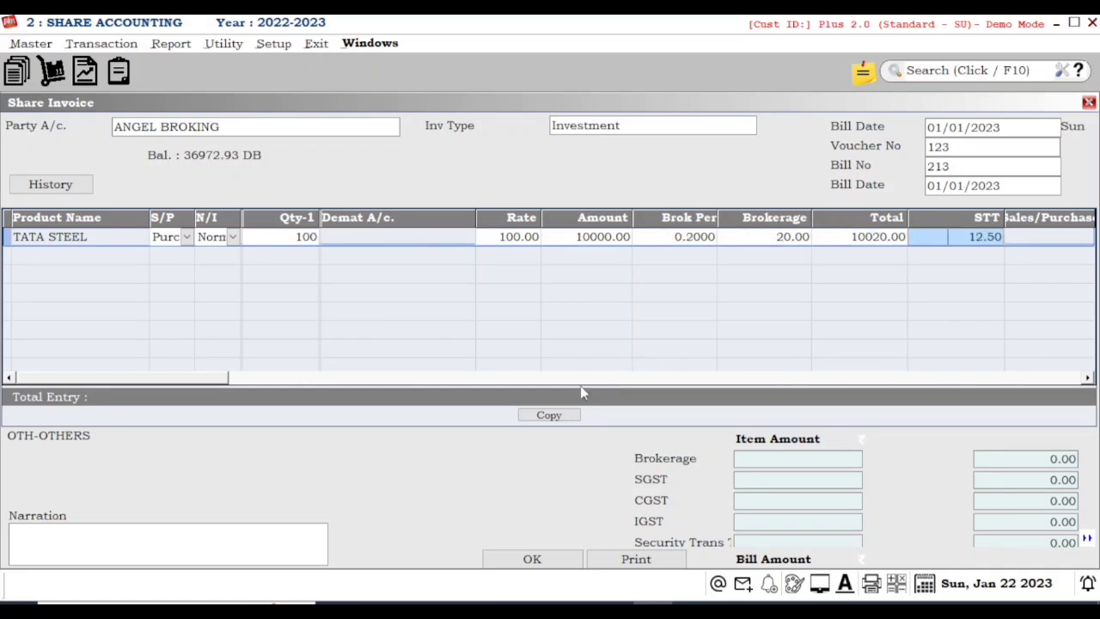
Step: Set SGST and CGST to 9 percent each in the line's expense entry and confirm the expenses
key("Return")
key("Return")
key("Return")
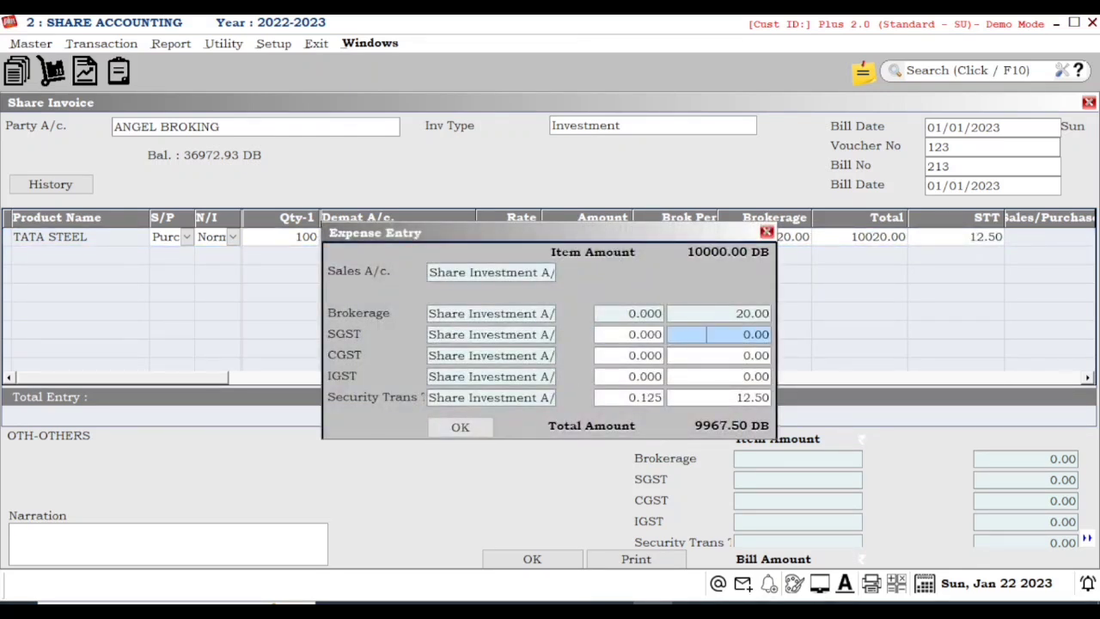
key("Up")
type("9")
key("Return")
key("Return")
type("9")
key("Return")
key("Return")
key("Return")
key("Return")
key("Return")
key("Return")
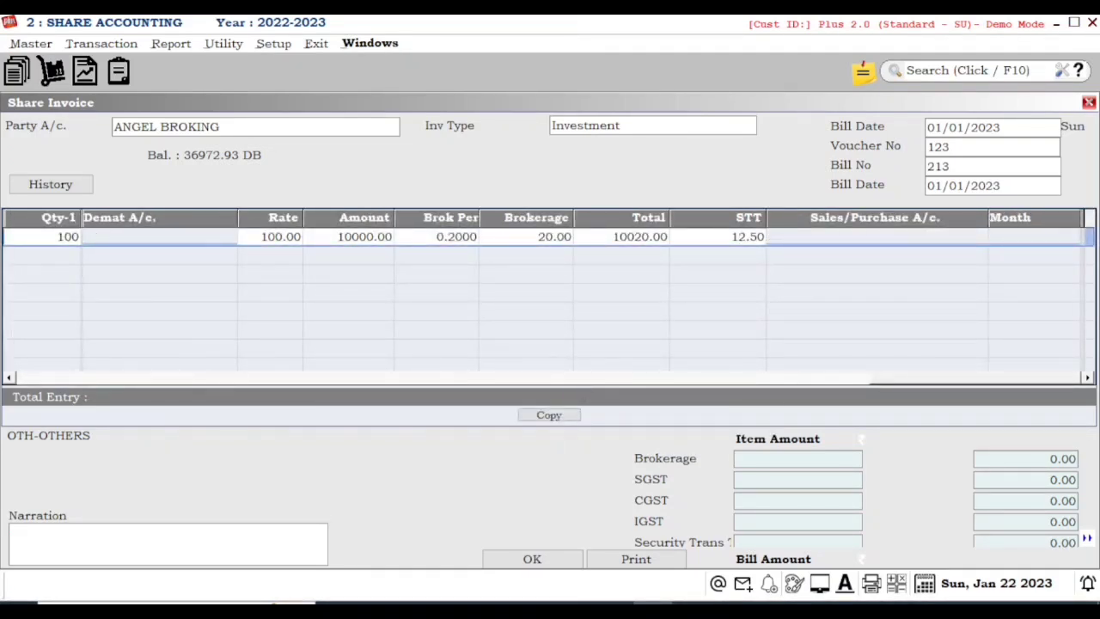
Step: Finish the item line, save the share invoice without a narration and exit the invoice form
key("Return")
key("Return")
key("Return")
key("Return")
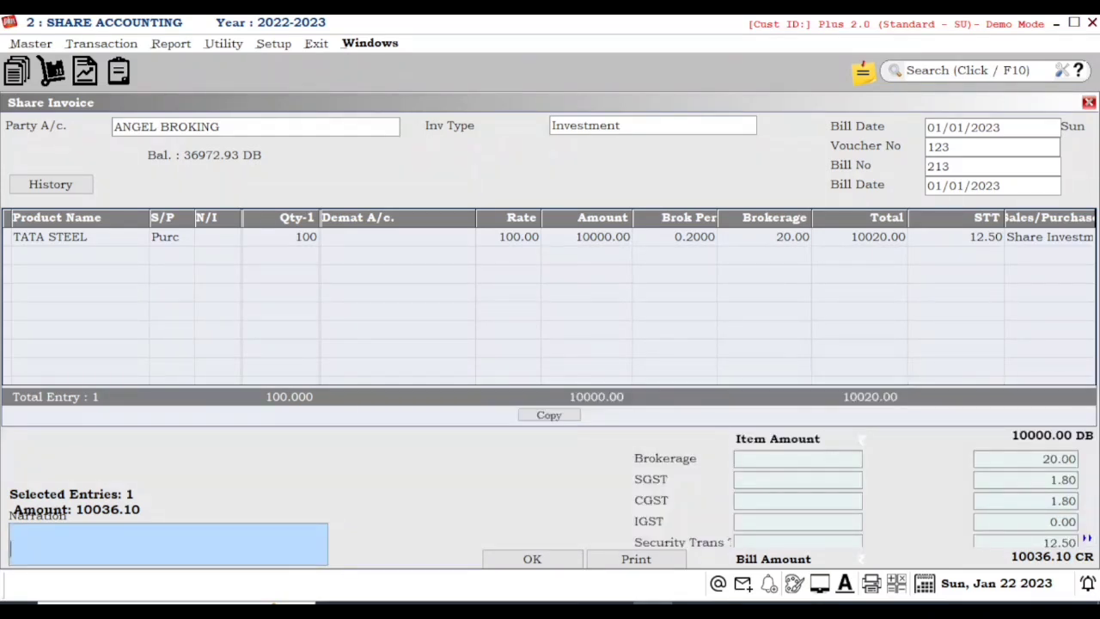
key("Return")
key("Return")
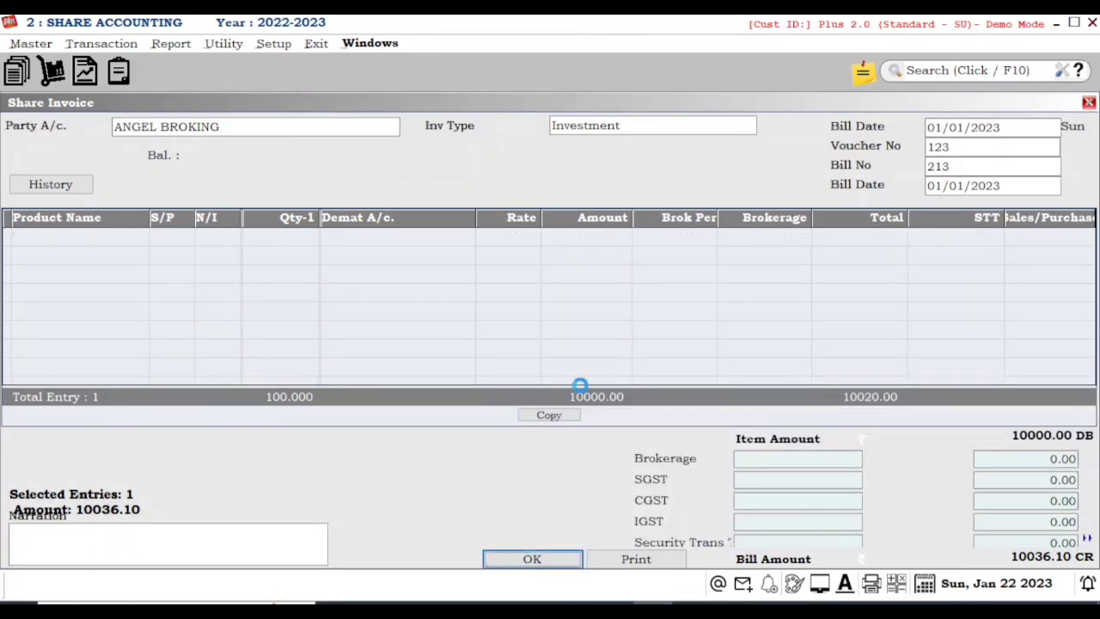
key("Escape")
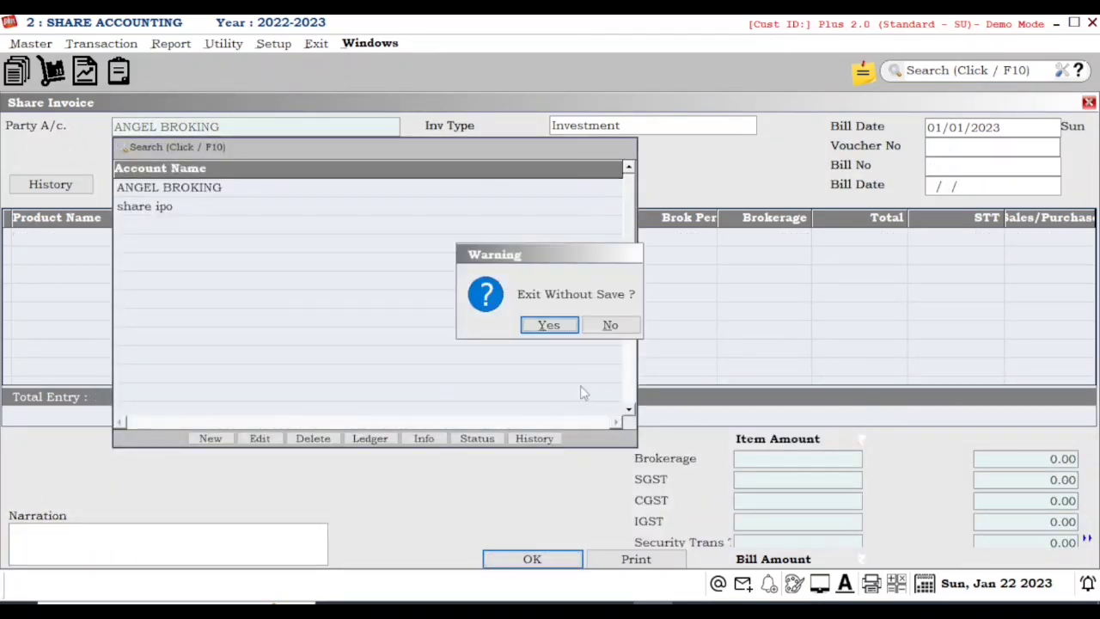
key("Return")
key("Escape")
key("Escape")
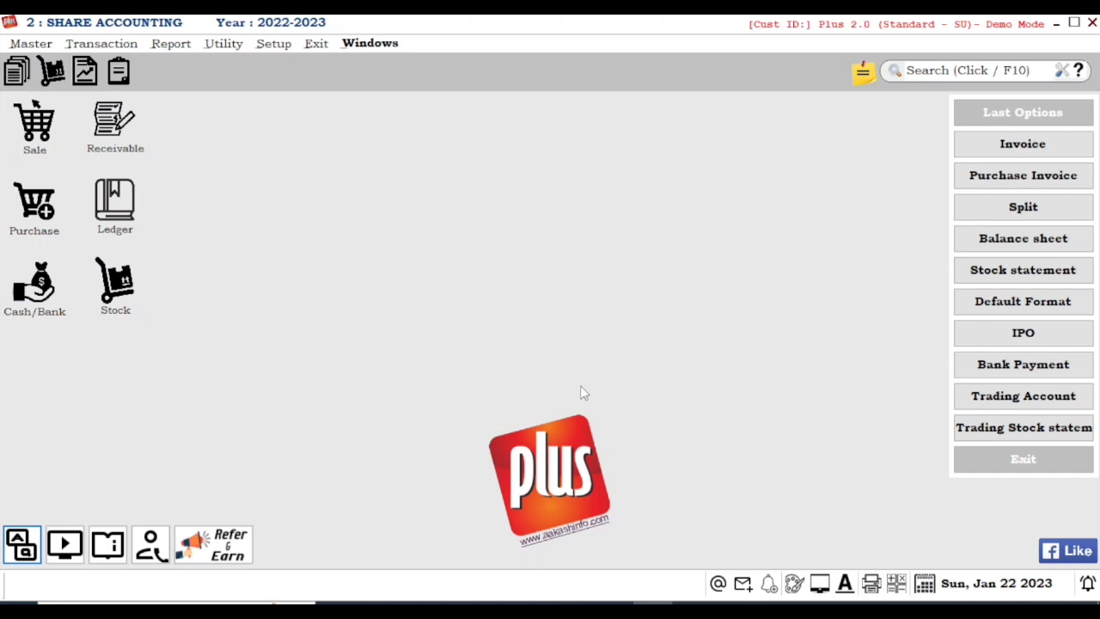
Step: Open the Share Split voucher list and start a new split entry
key("alt+t")
key("Up")
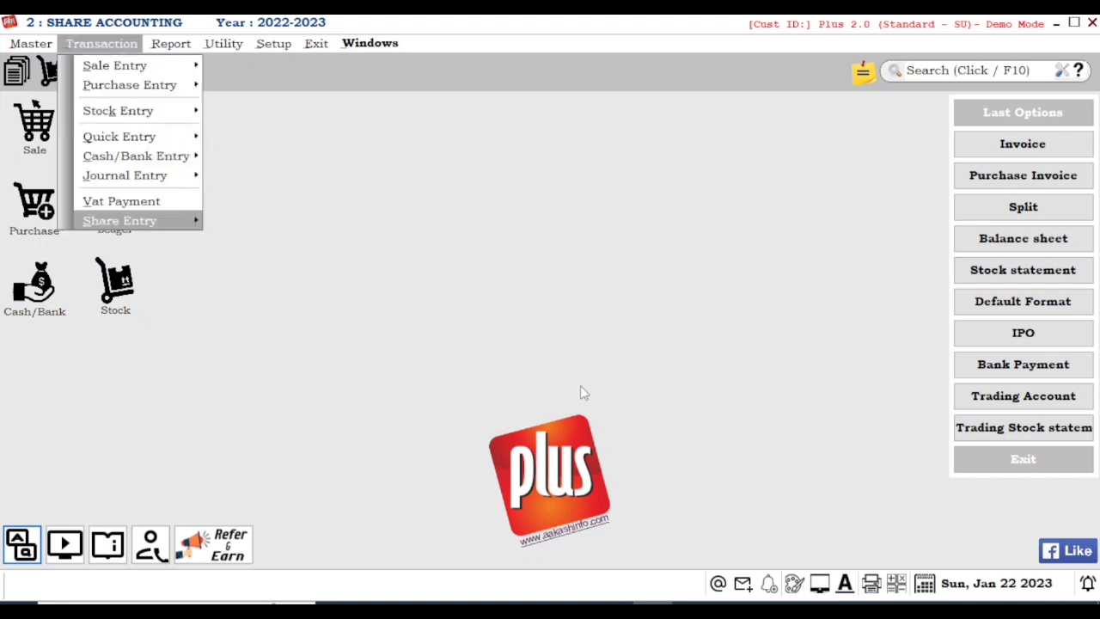
key("Right")
key("Down")
key("Down")
key("Return")
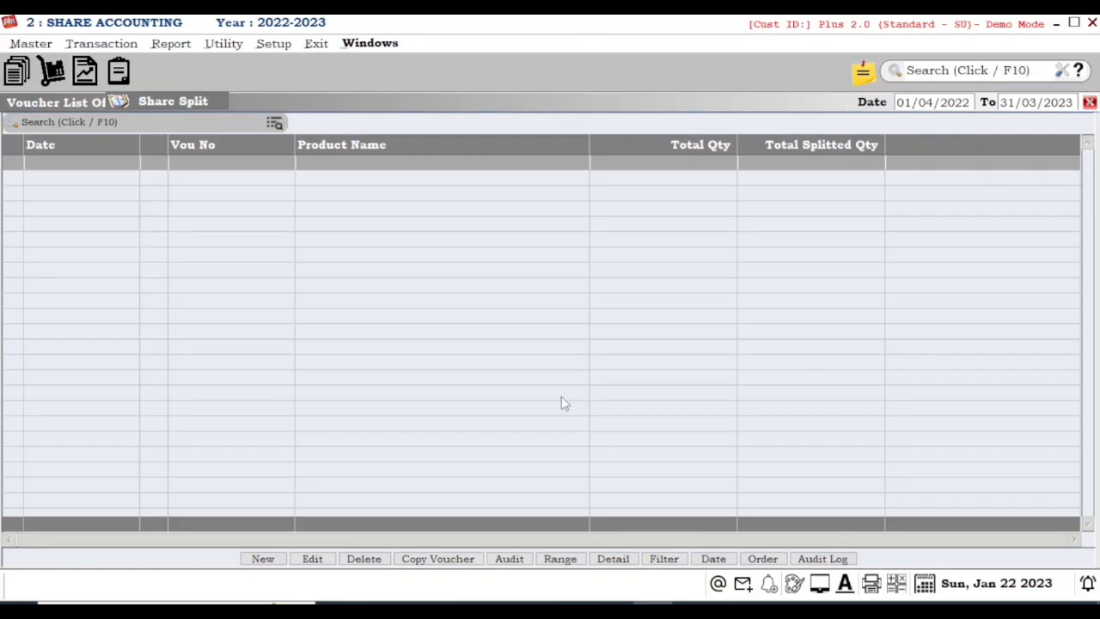
left_click(258, 560)
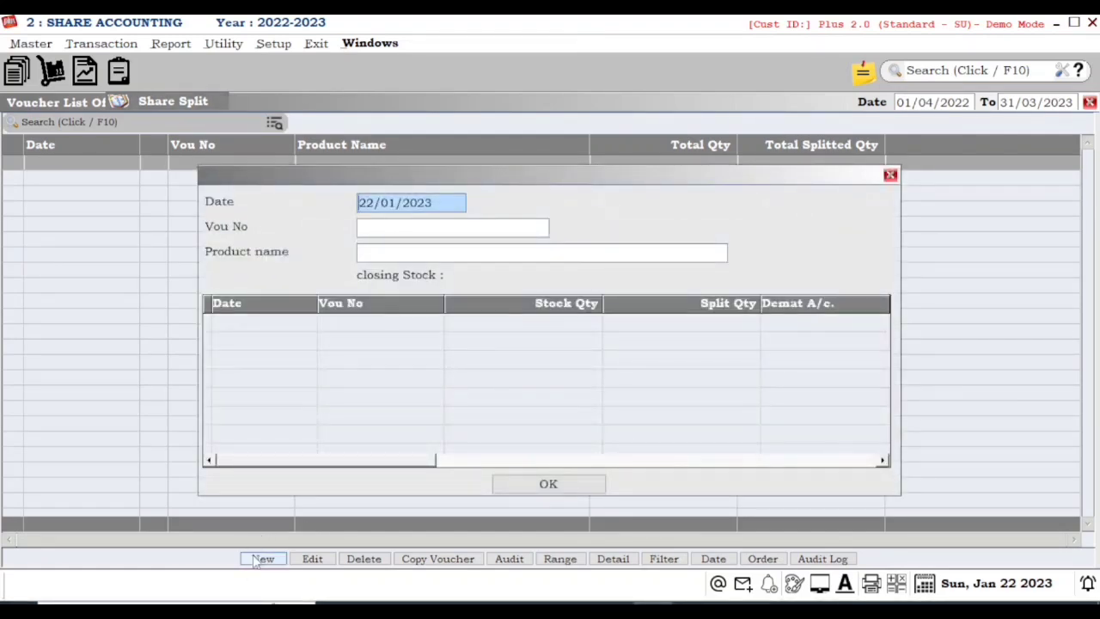
Step: Keep the split date 22/01/2023, enter voucher number 123 and choose TATA STEEL as the product
key("Return")
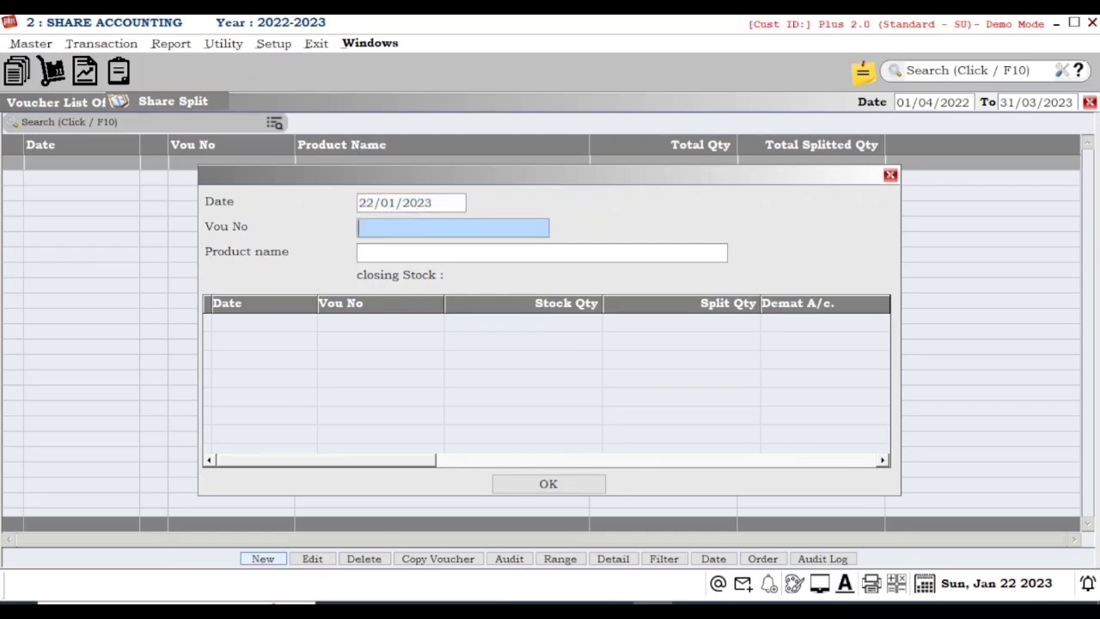
type("123")
key("Return")
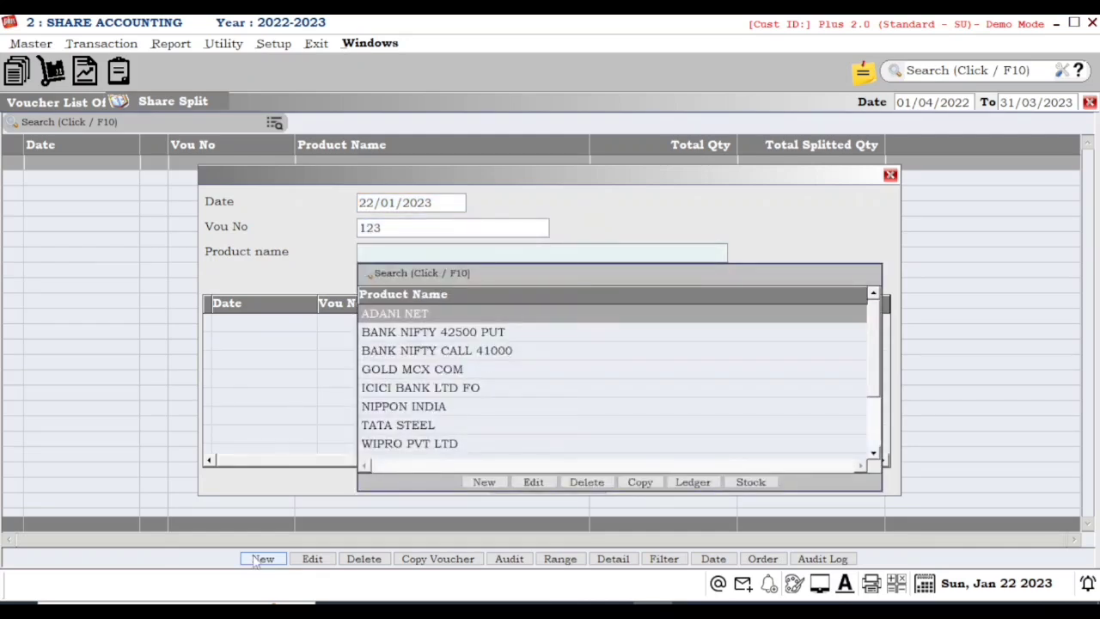
key("Down")
key("Down")
key("Down")
key("Down")
key("Down")
key("Down")
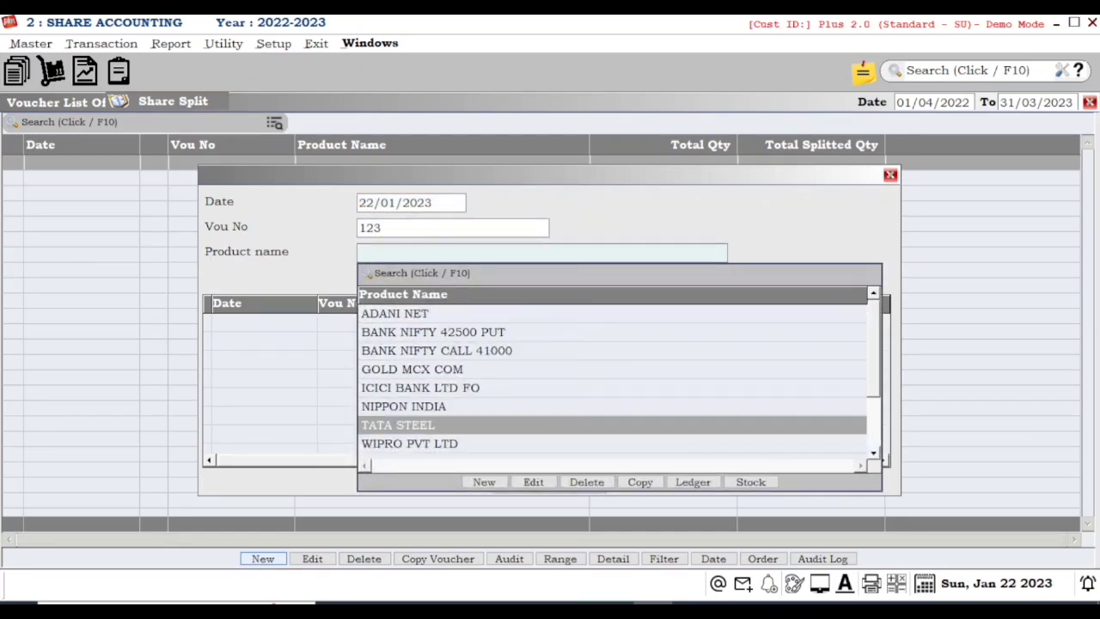
key("Return")
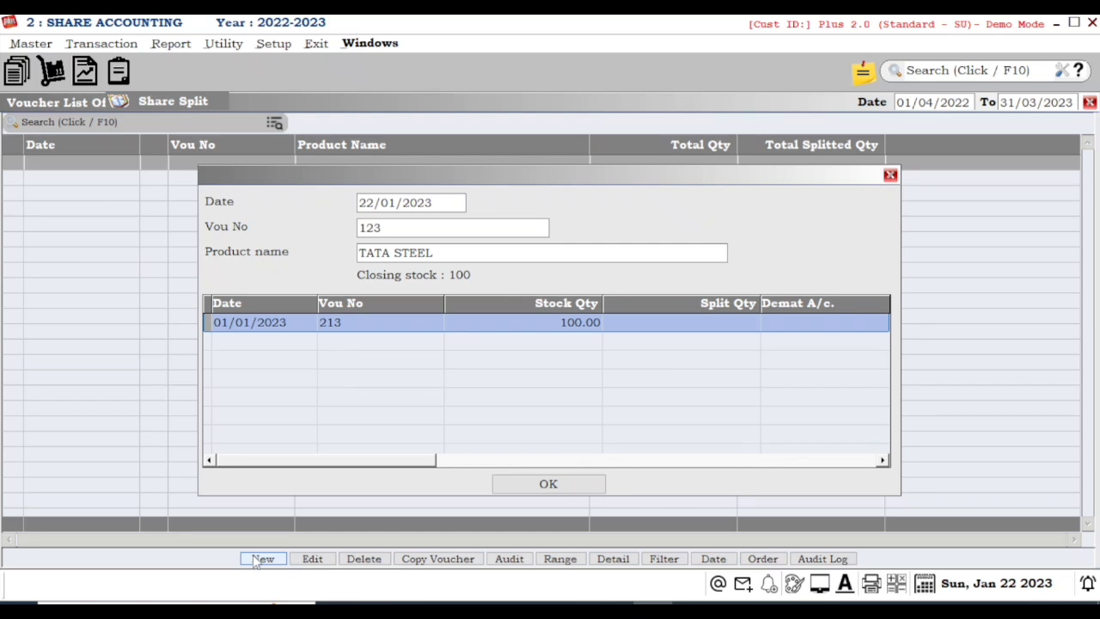
Step: Set the split quantity of the 01/01/2023 purchase row to 100, save the split voucher and close the list
key("Return")
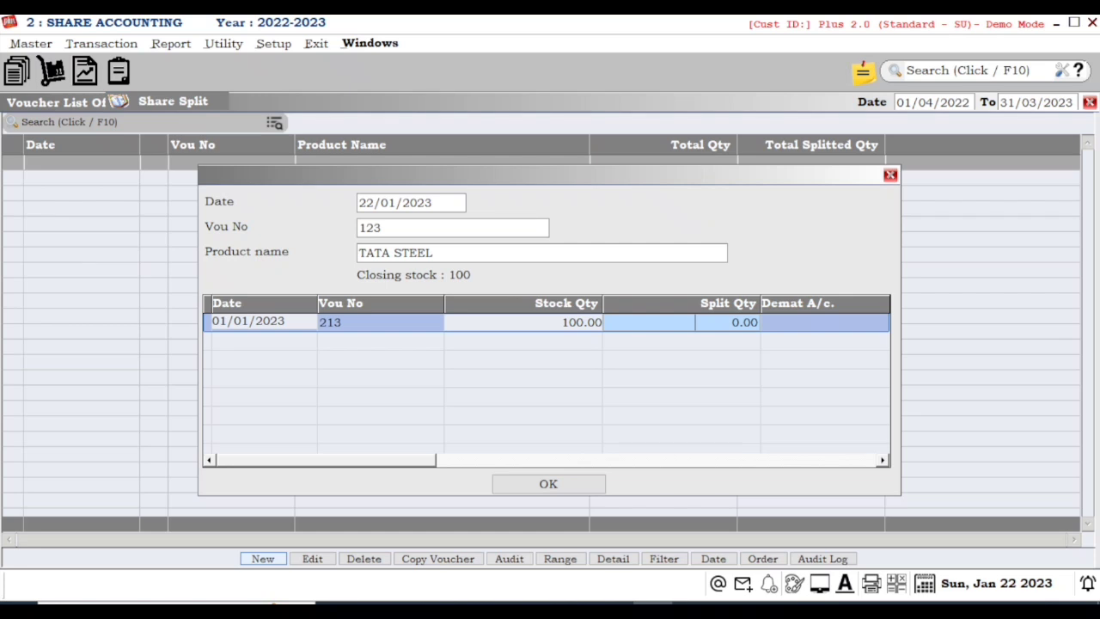
type("100")
key("Return")
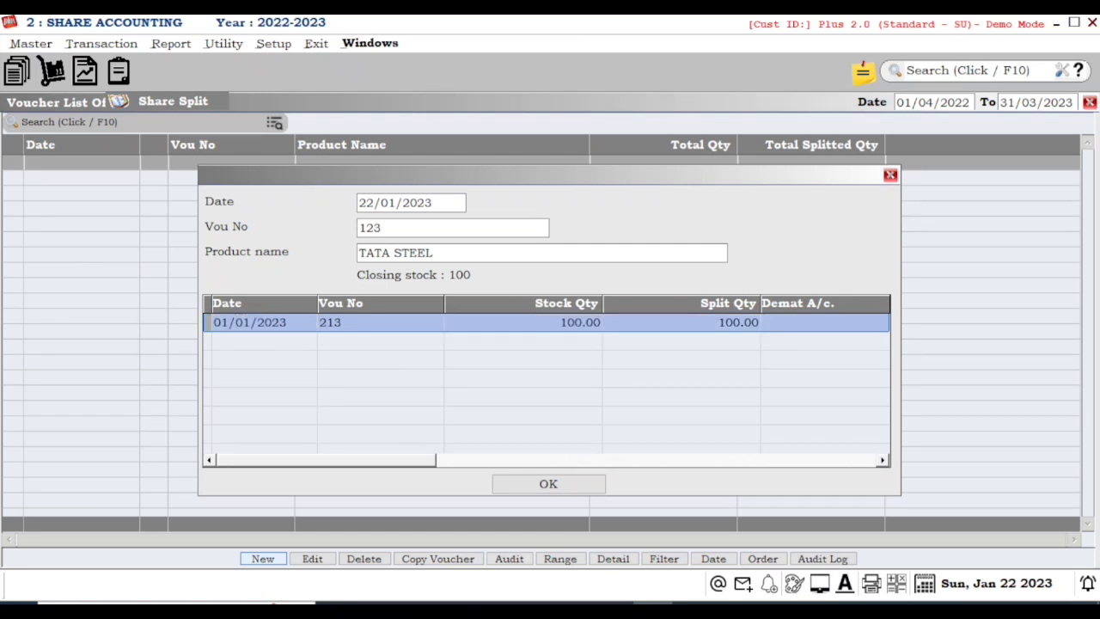
key("Return")
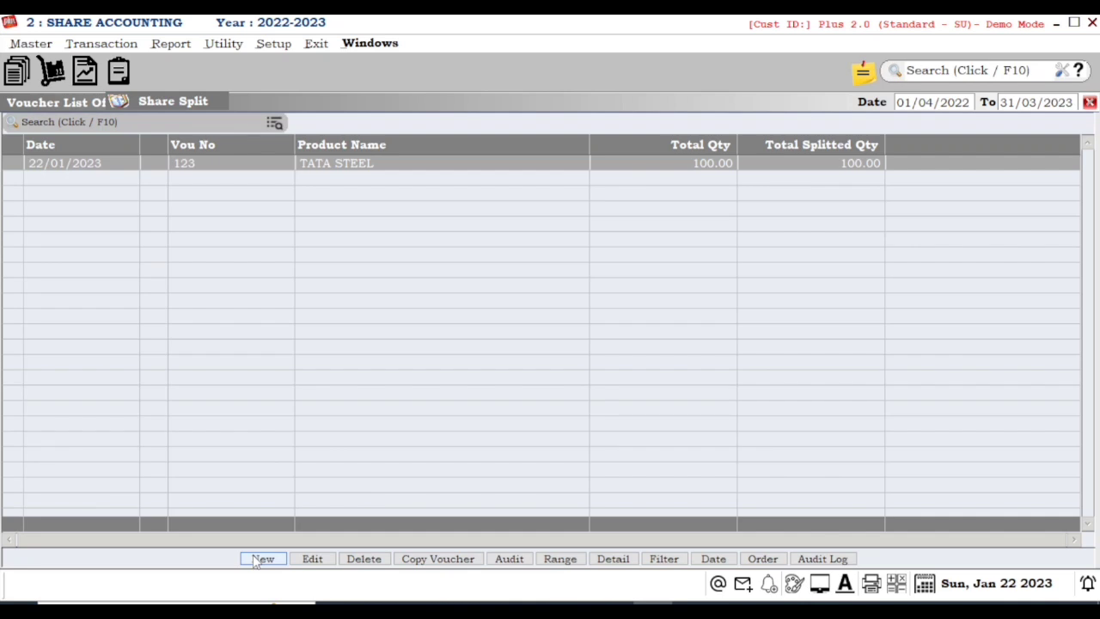
key("Escape")
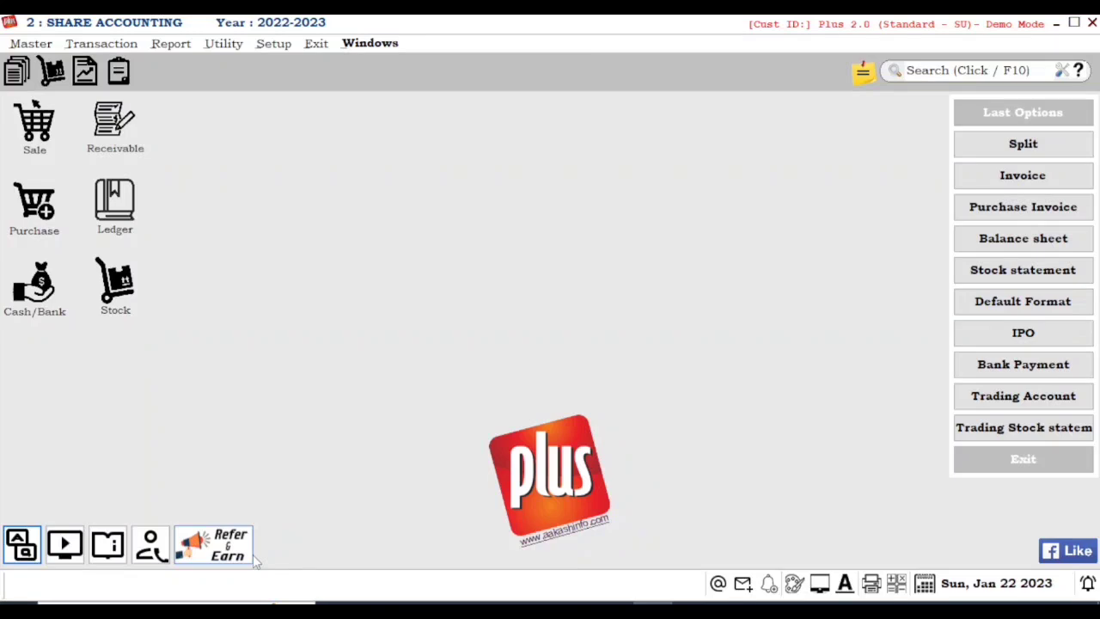
Step: Open the share Stock detail Report and select the TATA STEEL row dated 22/01/2023
key("alt+r")
key("Up")
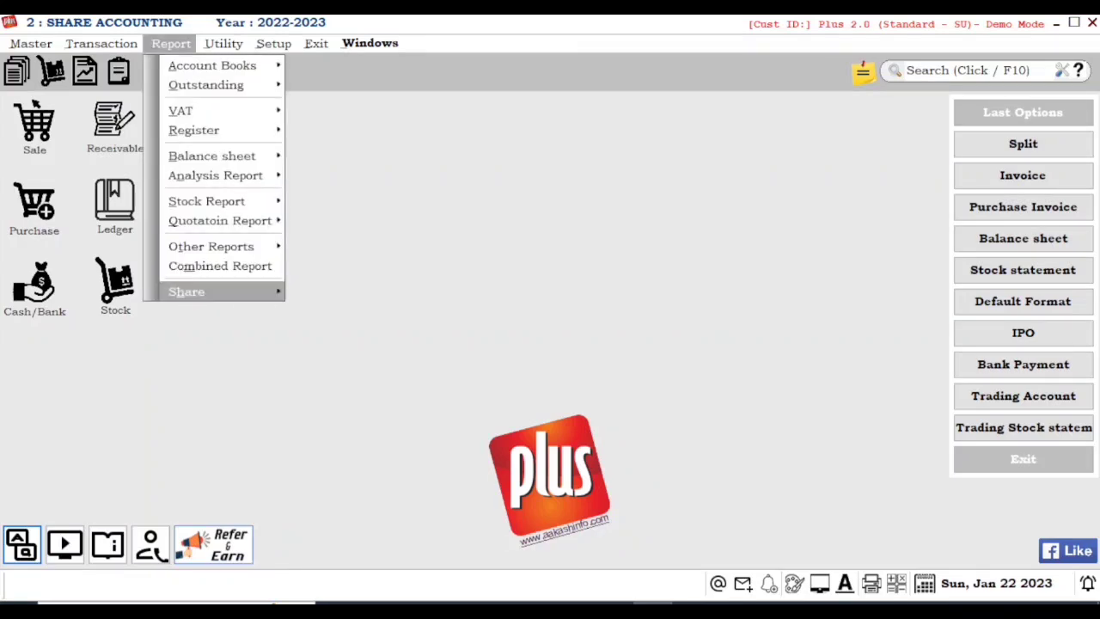
key("Right")
key("Down")
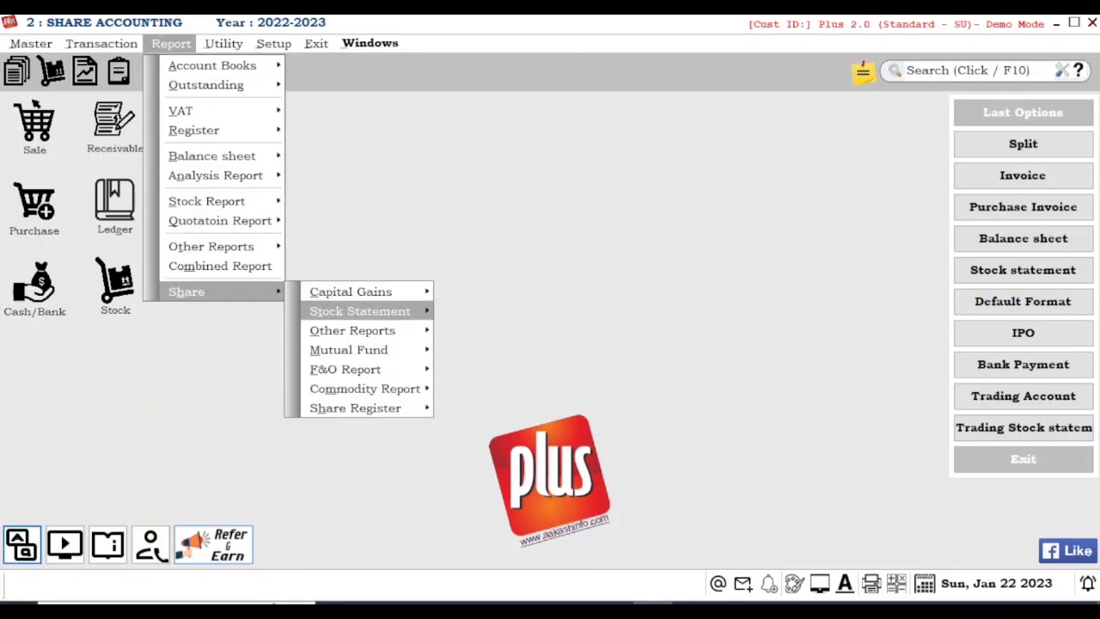
key("Right")
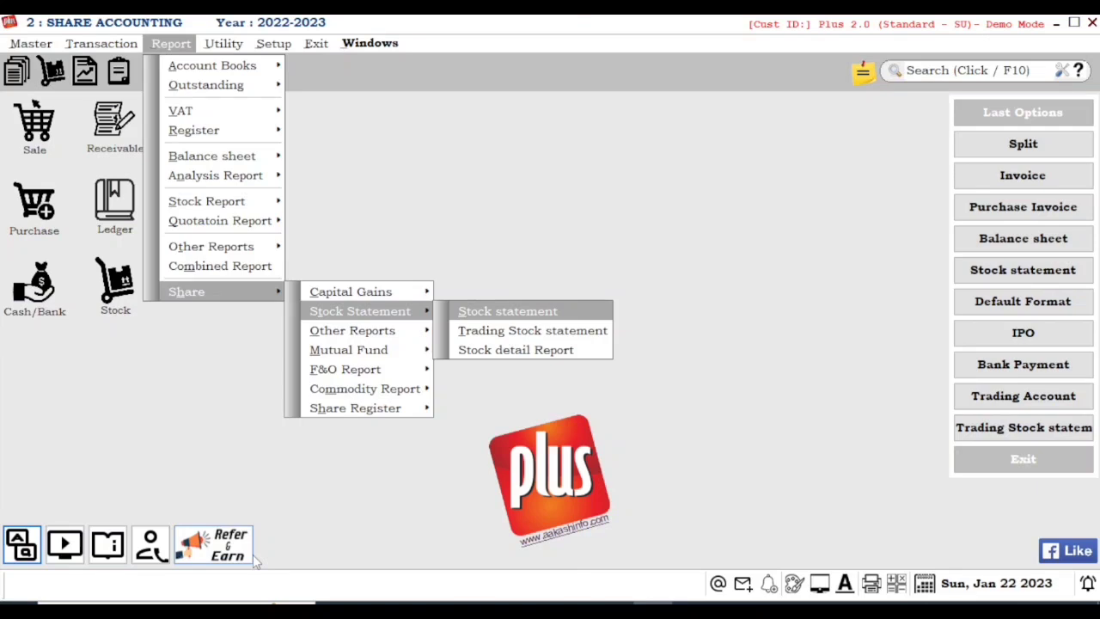
key("Down")
key("Down")
key("Return")
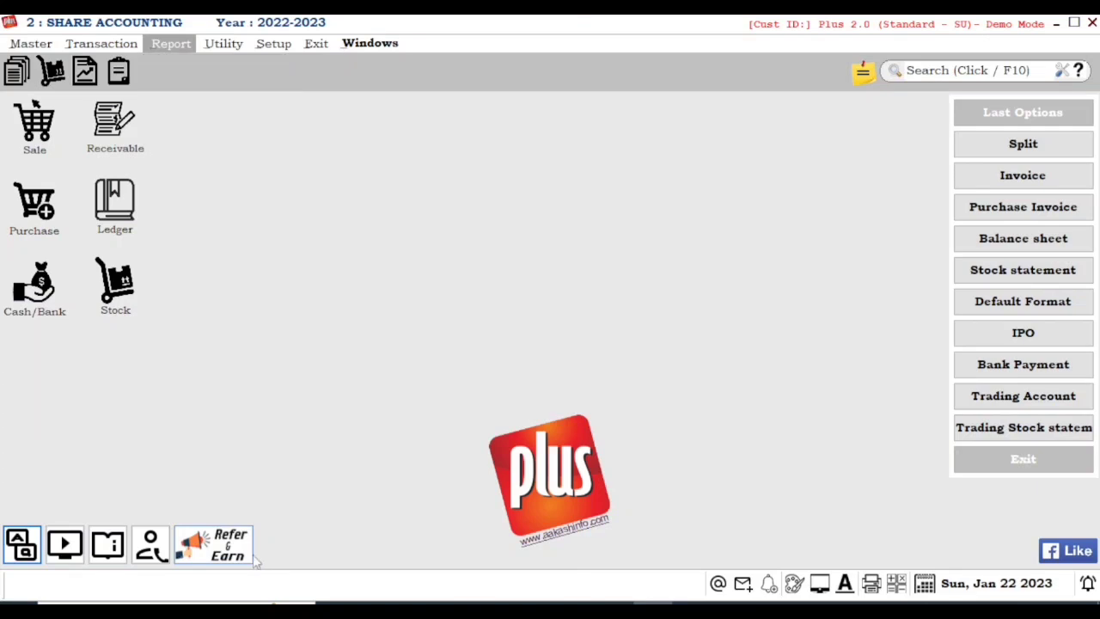
key("Return")
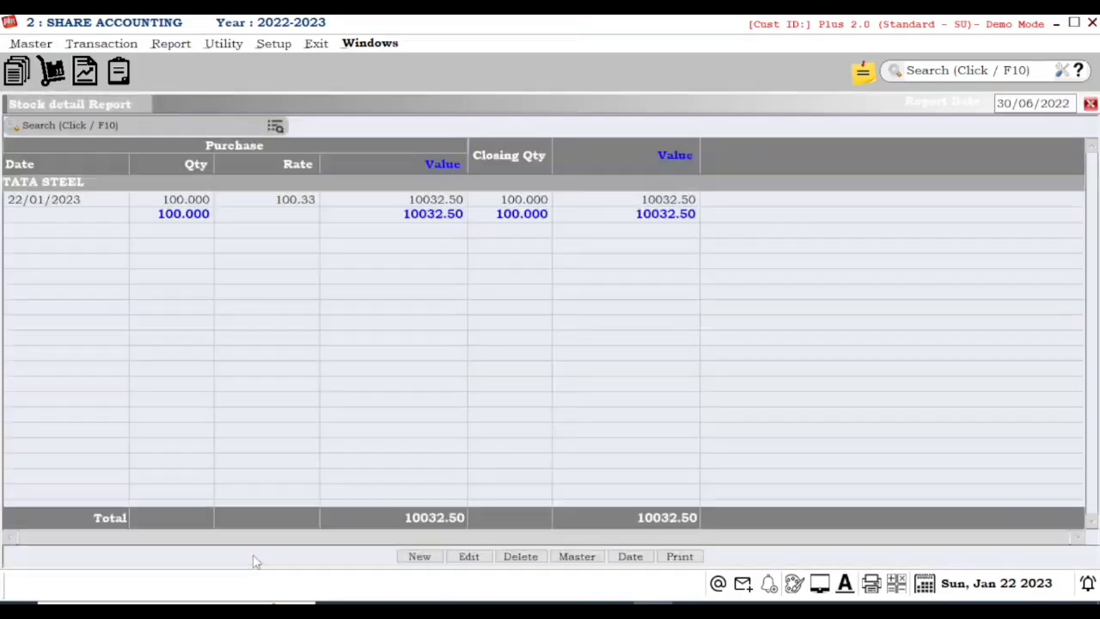
key("Down")
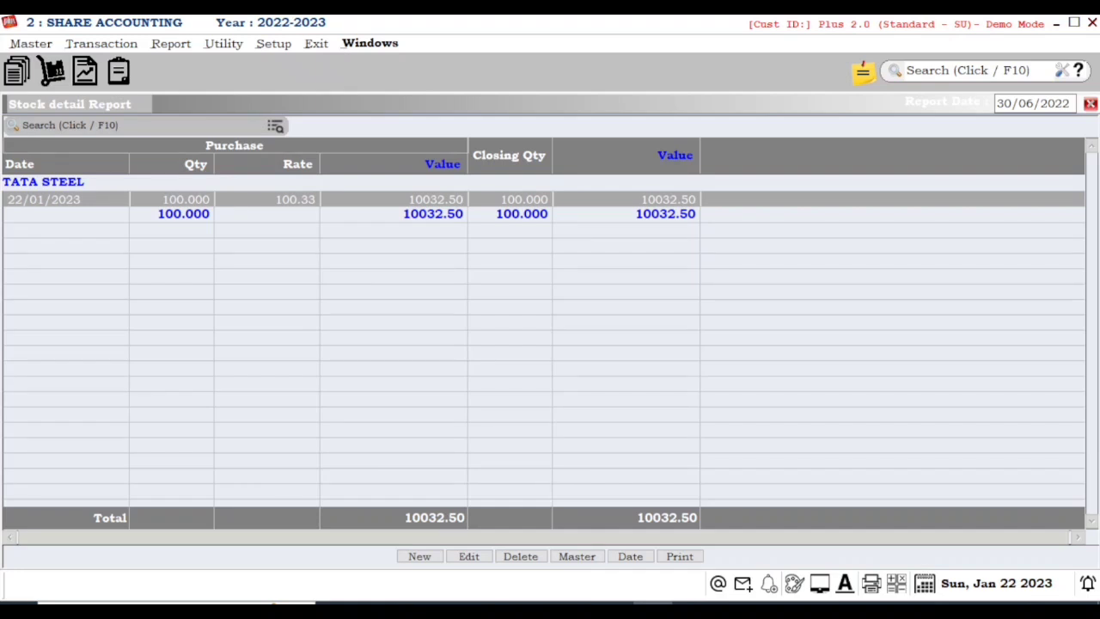
Step: Open the Share Split voucher list and bring up TATA STEEL voucher 123 for editing
key("Up")
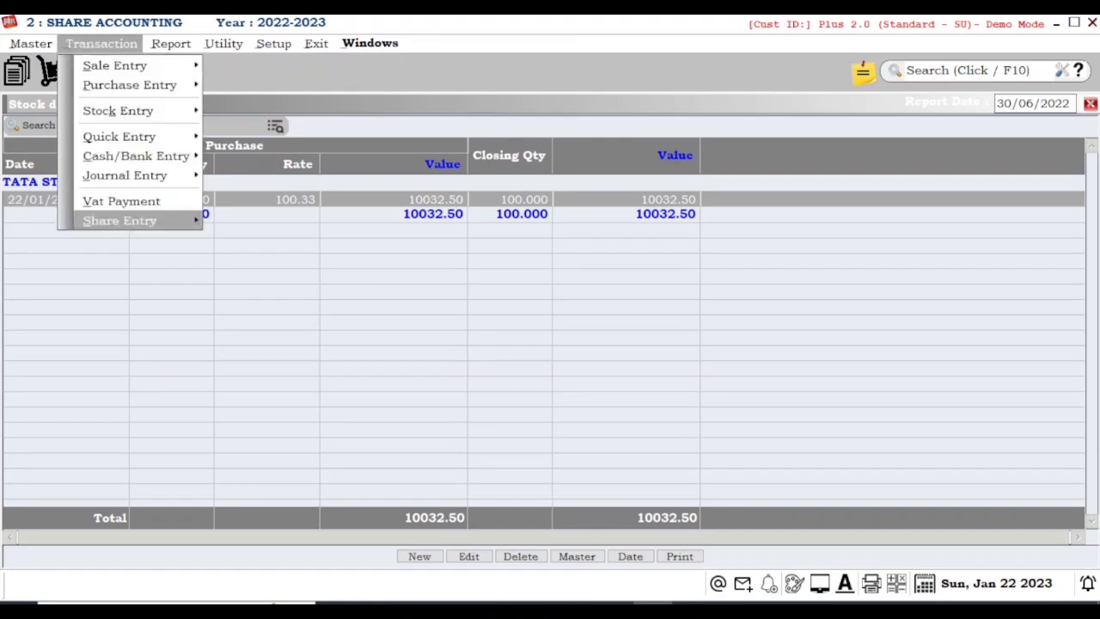
key("Right")
key("Down")
key("Down")
key("Return")
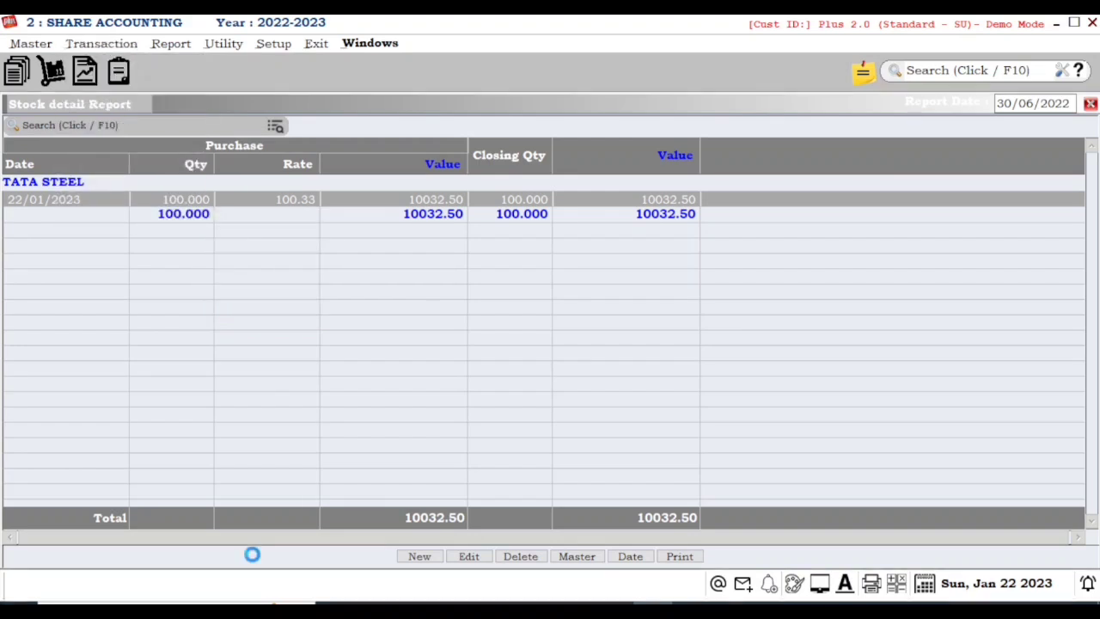
left_click(259, 558)
key("Return")
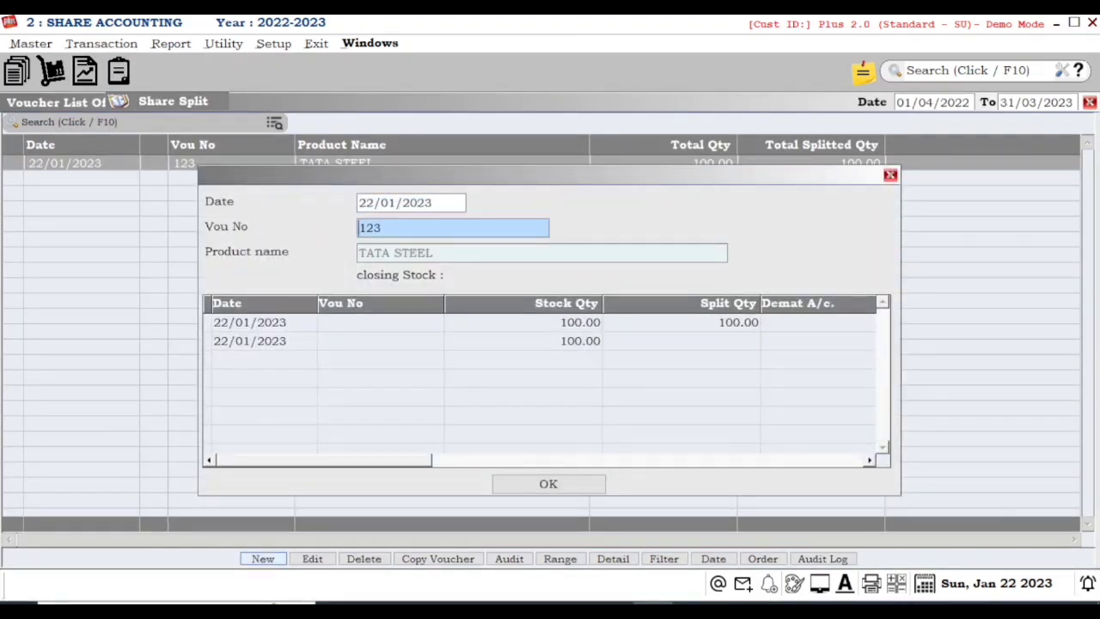
Step: Set the split quantity of the first stock row to 200, save the voucher, and close the split list and Stock detail Report
key("Return")
key("Down")
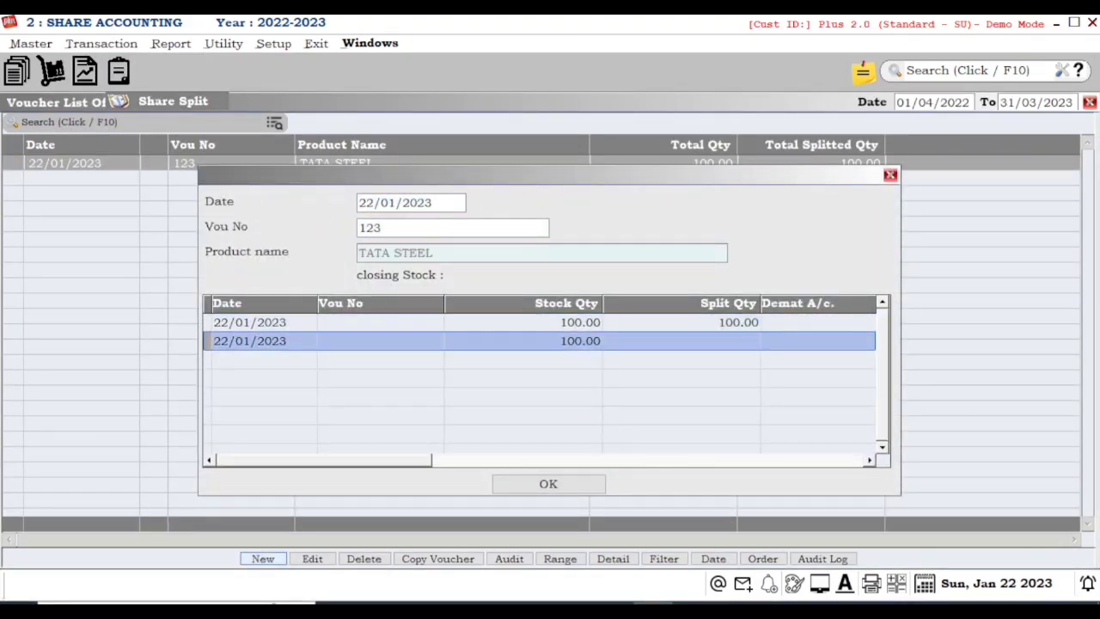
key("Up")
type("200")
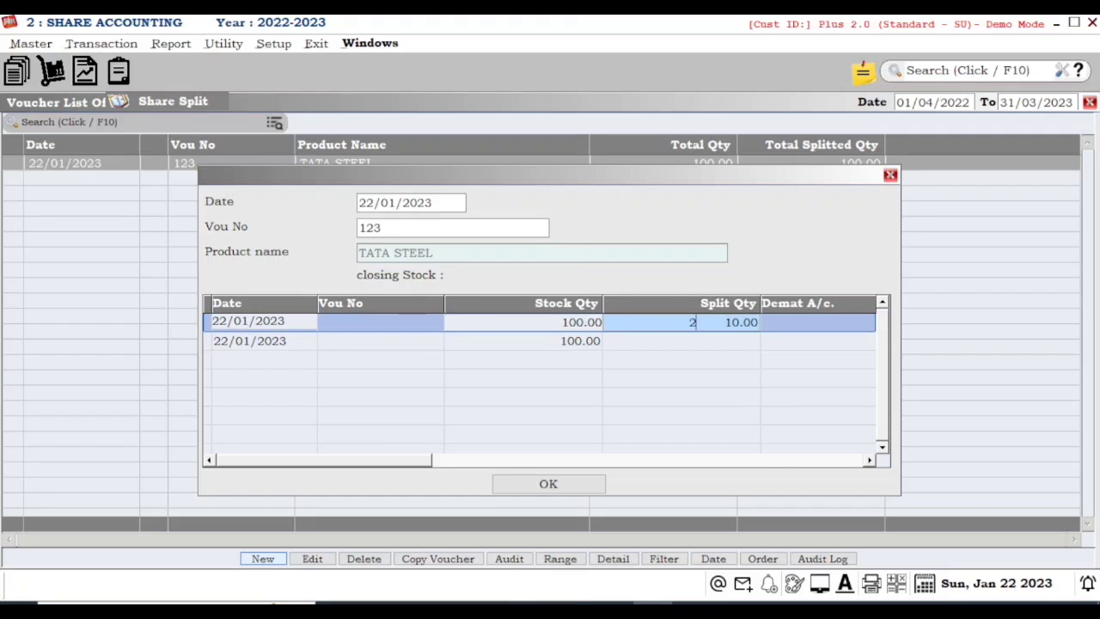
key("Return")
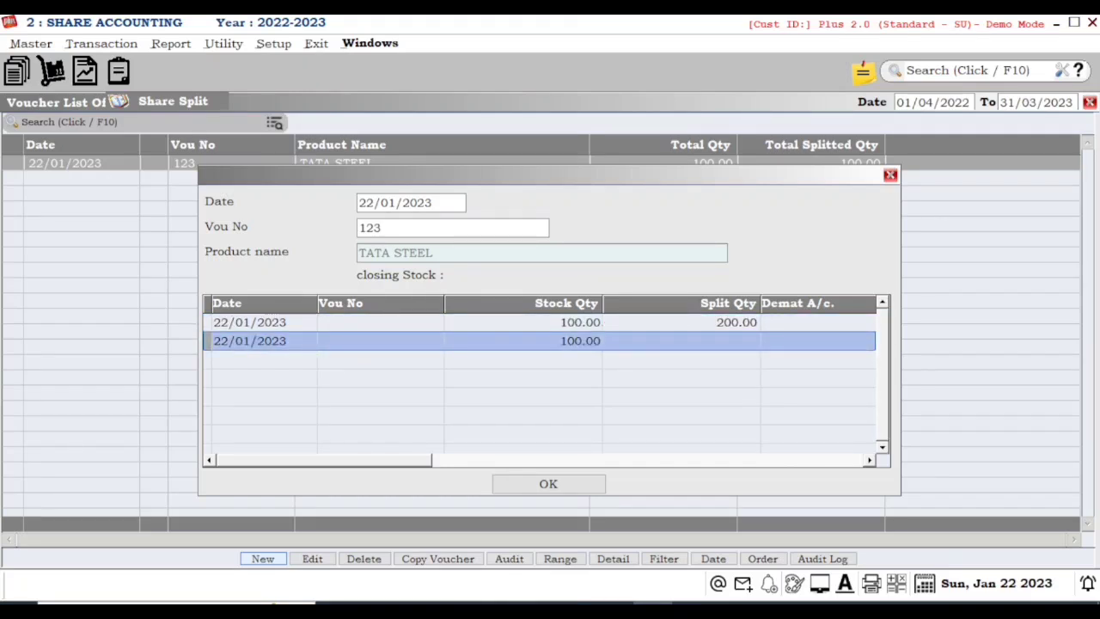
key("Return")
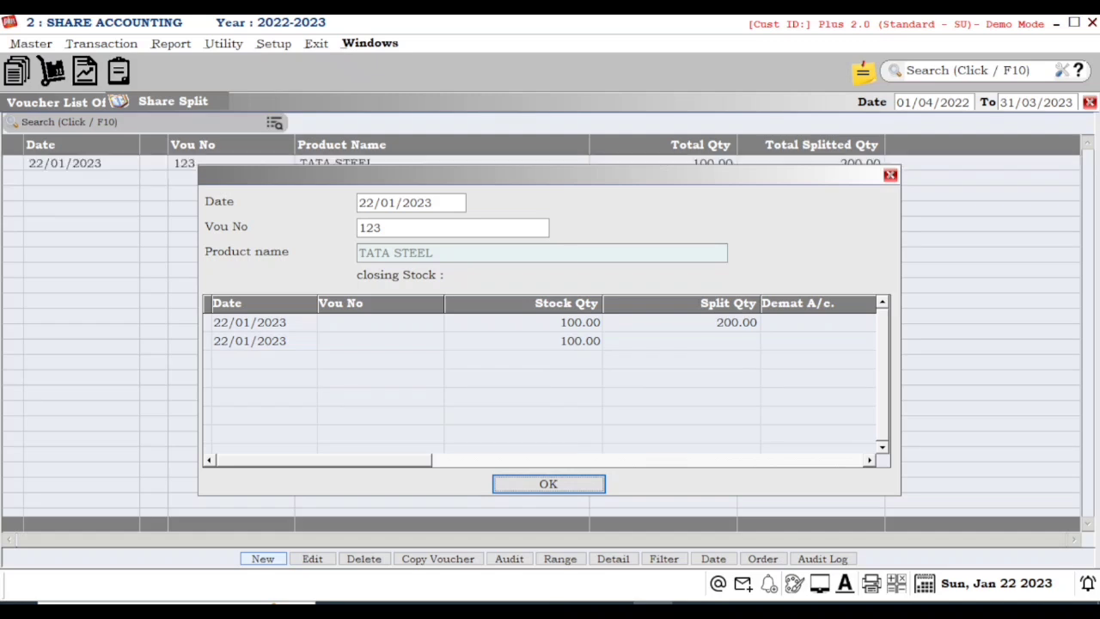
key("Escape")
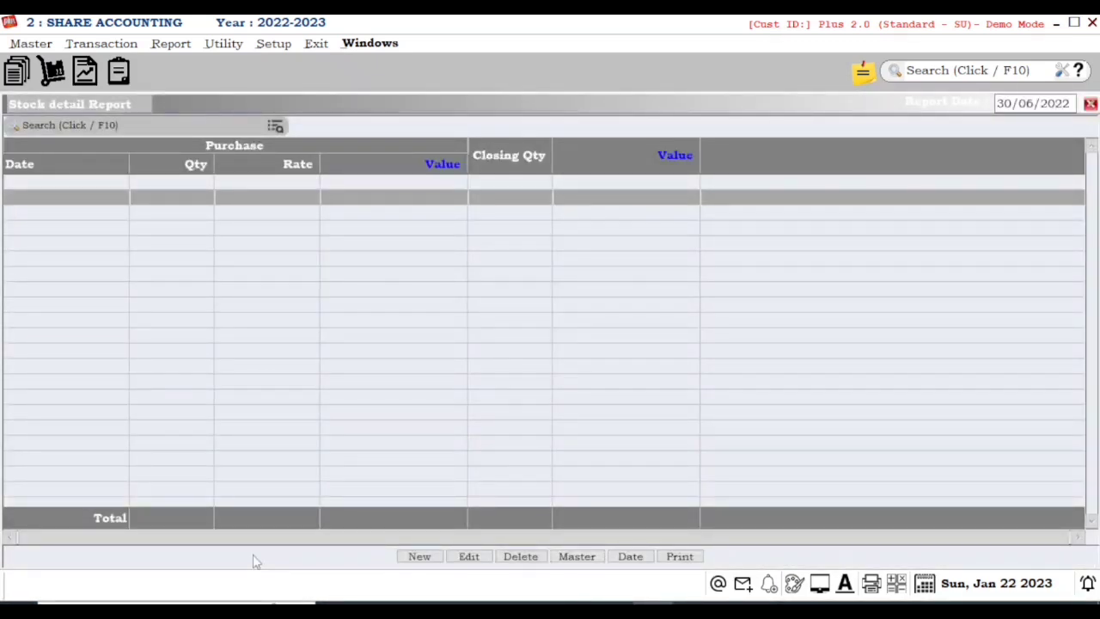
key("Escape")
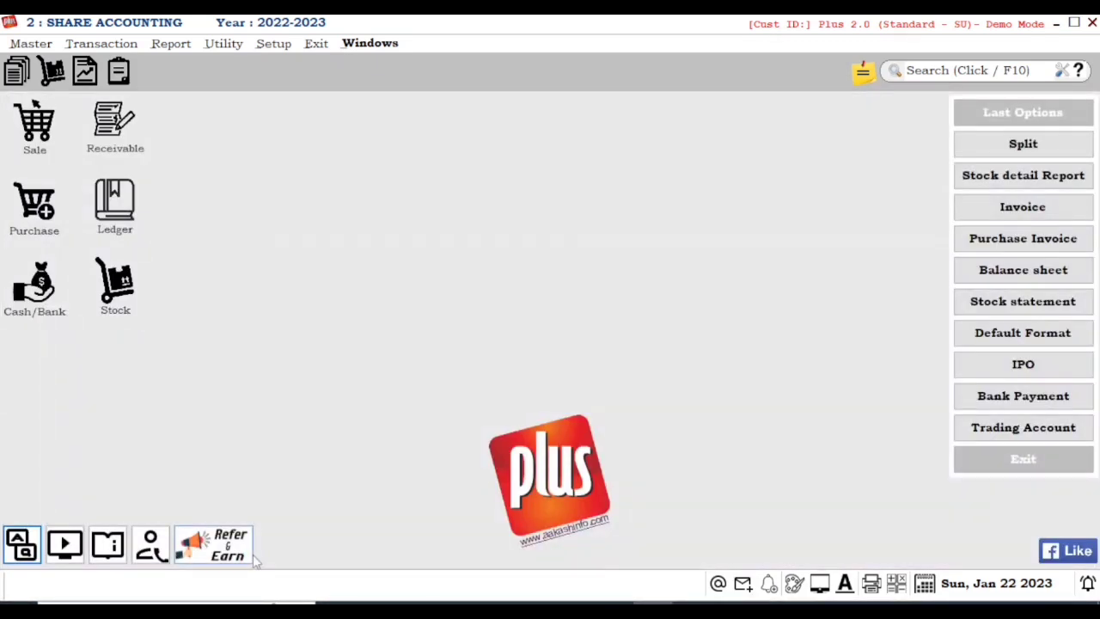
Step: Open the share Stock statement report
key("alt+r")
key("Up")
key("Right")
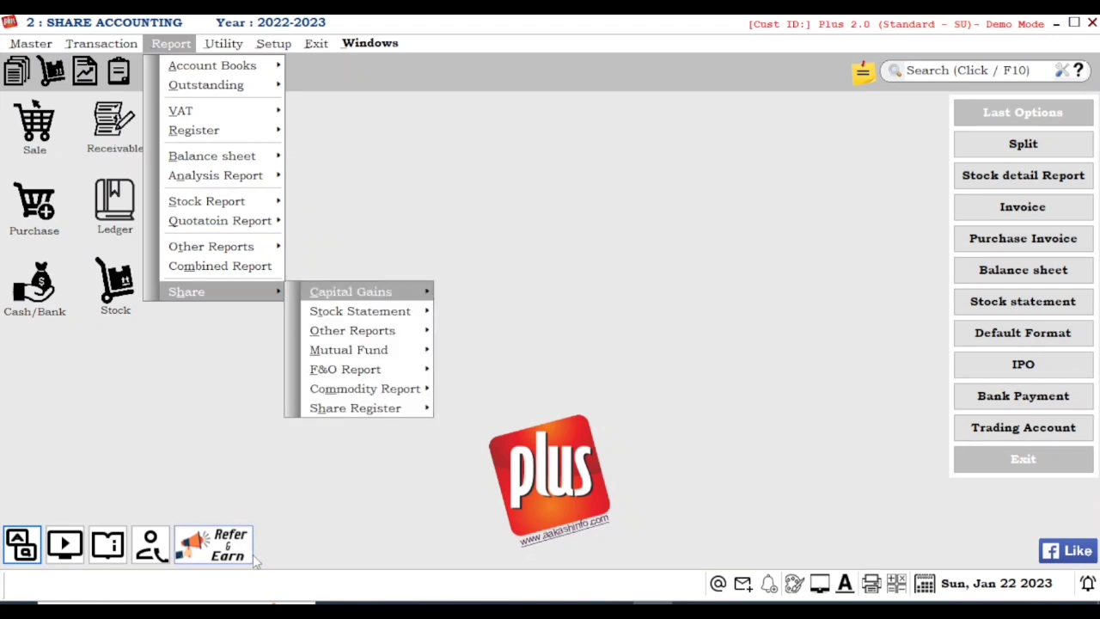
key("Down")
key("Right")
key("Down")
key("Down")
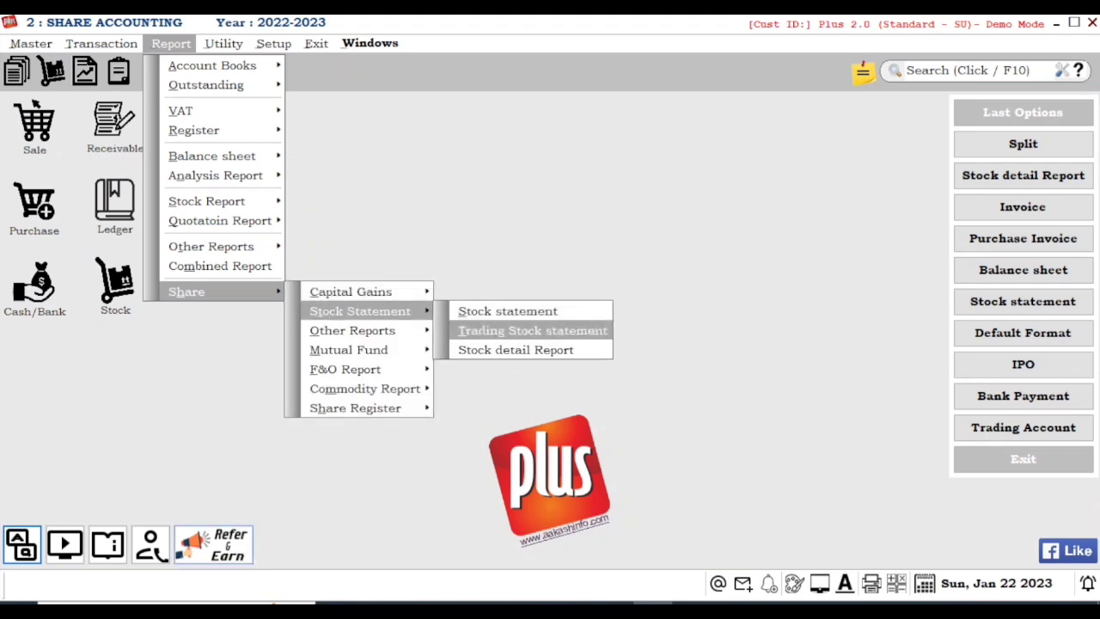
key("Up")
key("Down")
key("Up")
key("Up")
key("Return")
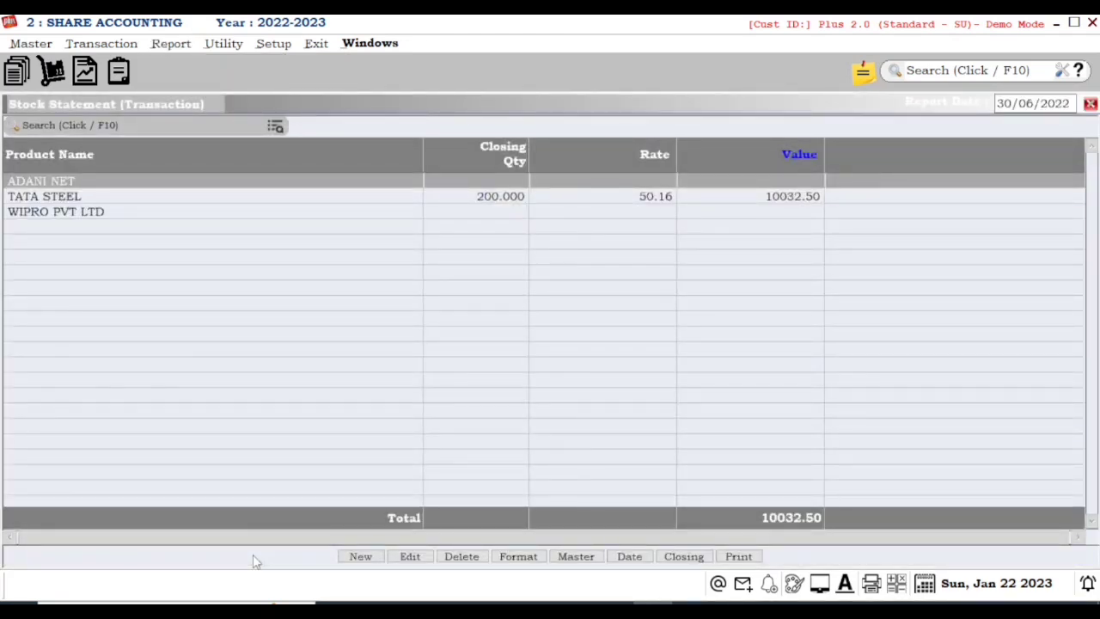
Step: Examine the closing quantity, rate and value of the TATA STEEL row, then close the stock statement
key("Down")
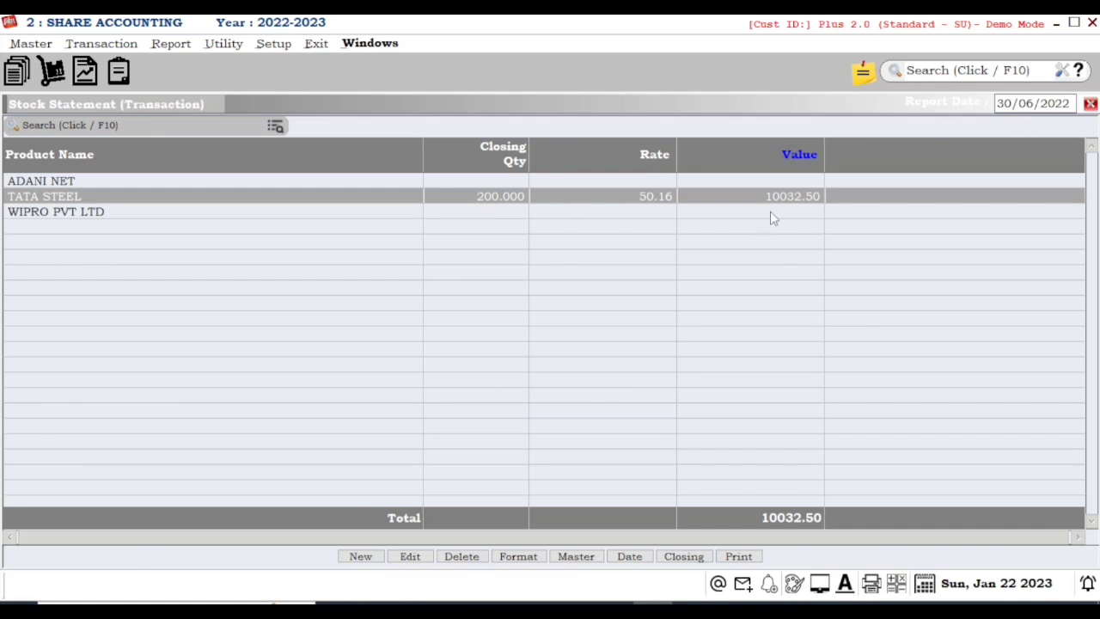
key("Up")
key("Down")
key("Escape")
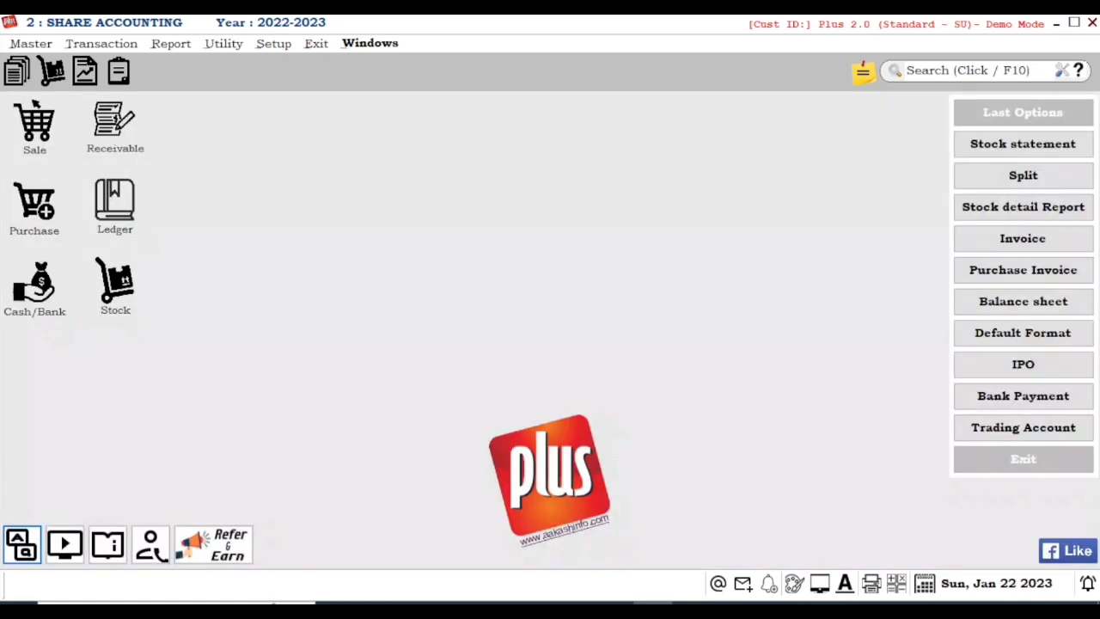